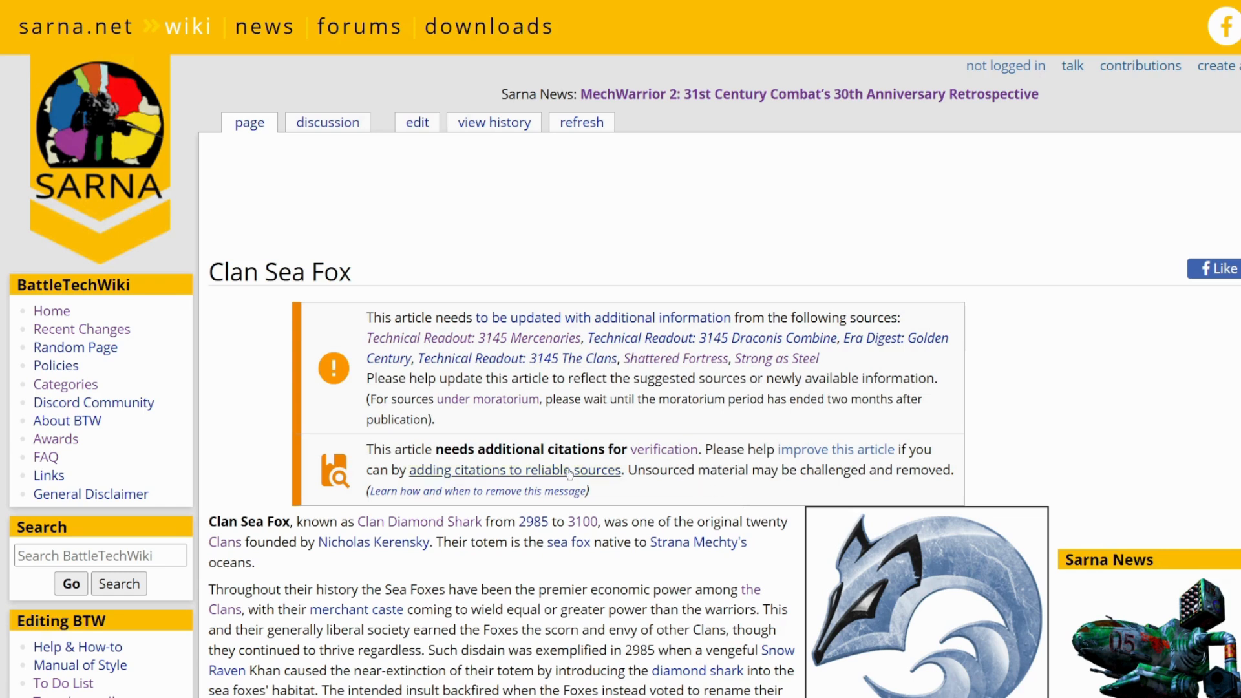
- Review the citation notice at the start of the Clan Sea Fox article and its References list
left_click_drag(367, 450, 707, 450)
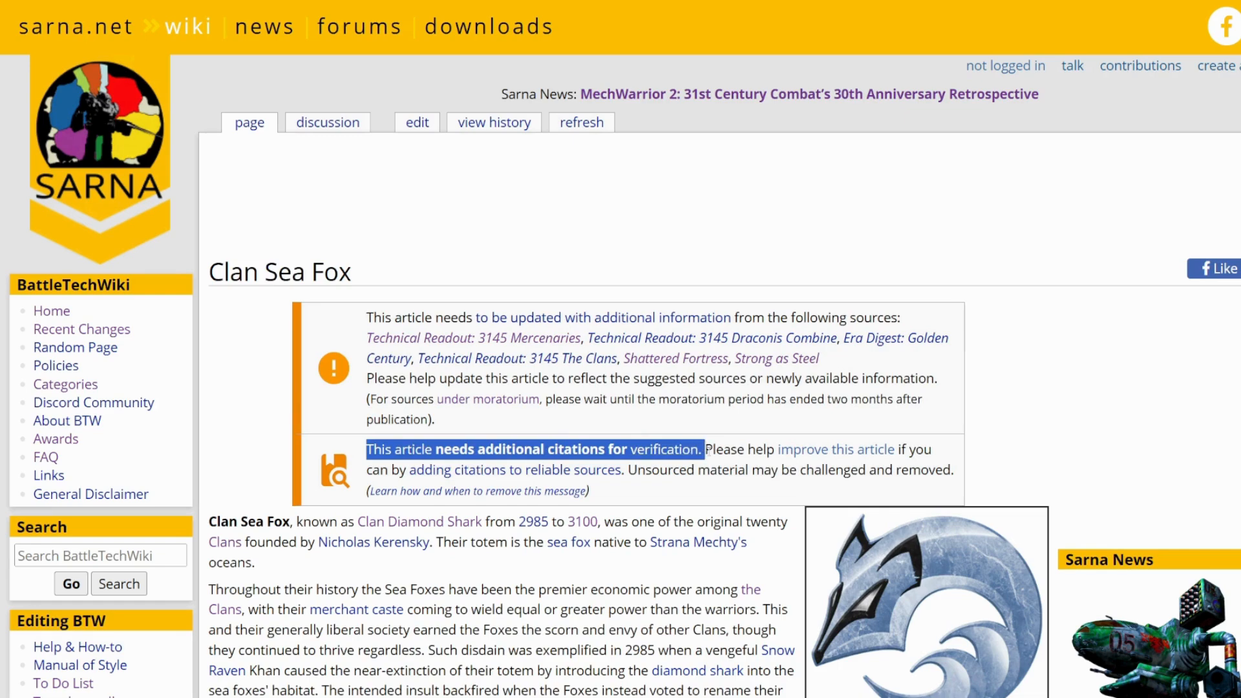
left_click(744, 496)
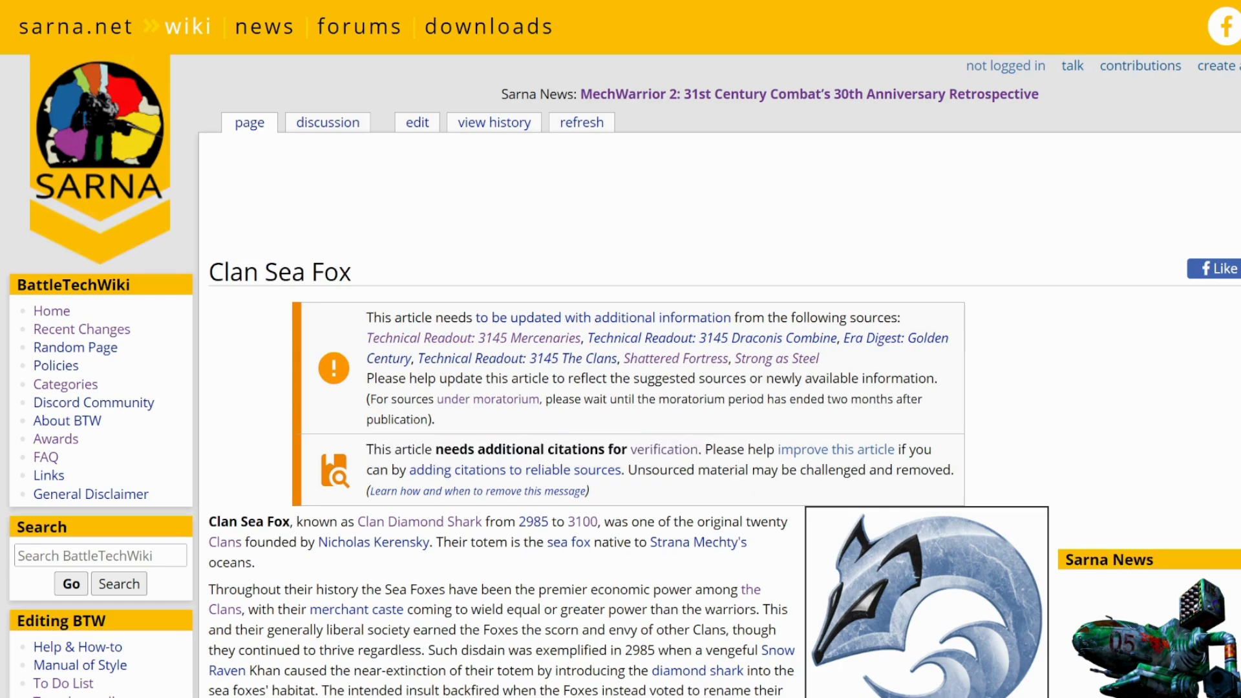
scroll(627, 414, "down", 20)
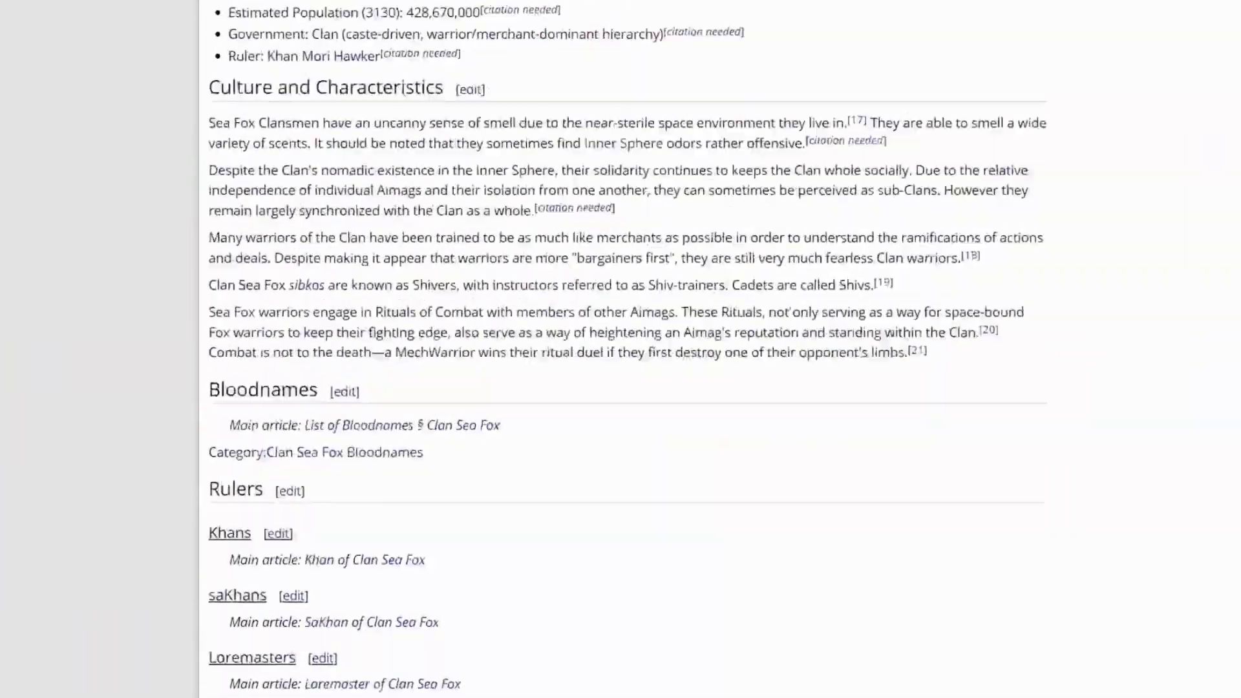
scroll(1180, 538, "down", 1)
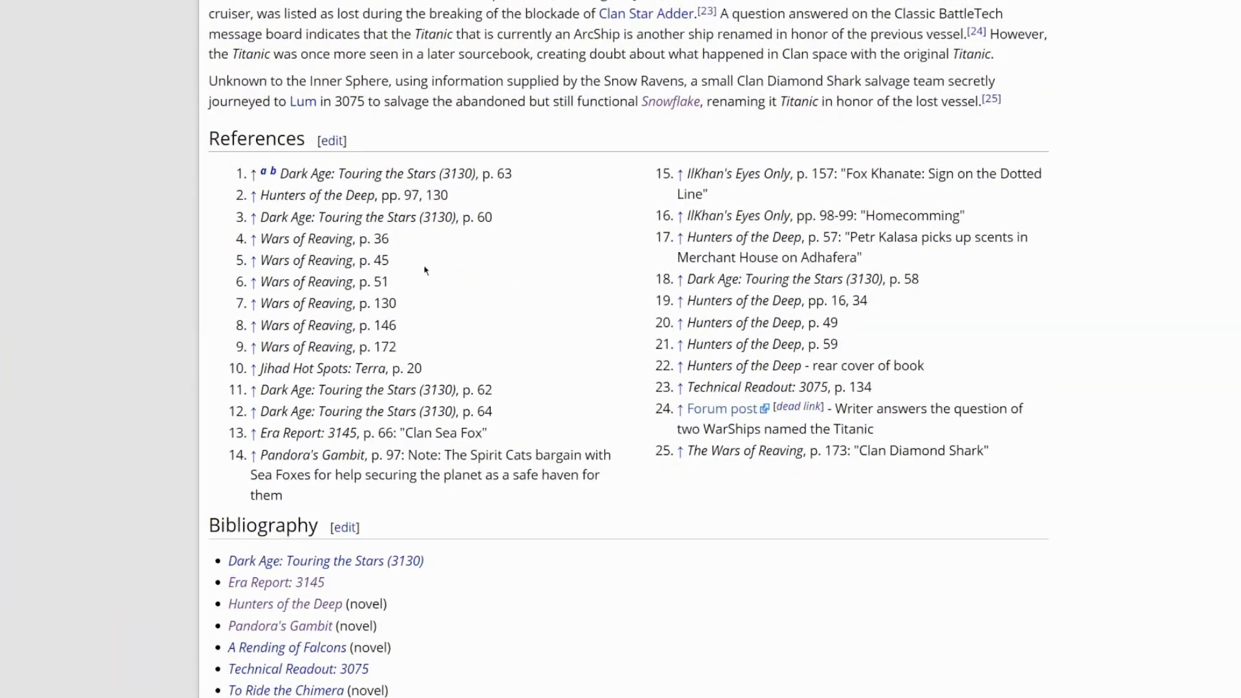
left_click_drag(210, 139, 999, 484)
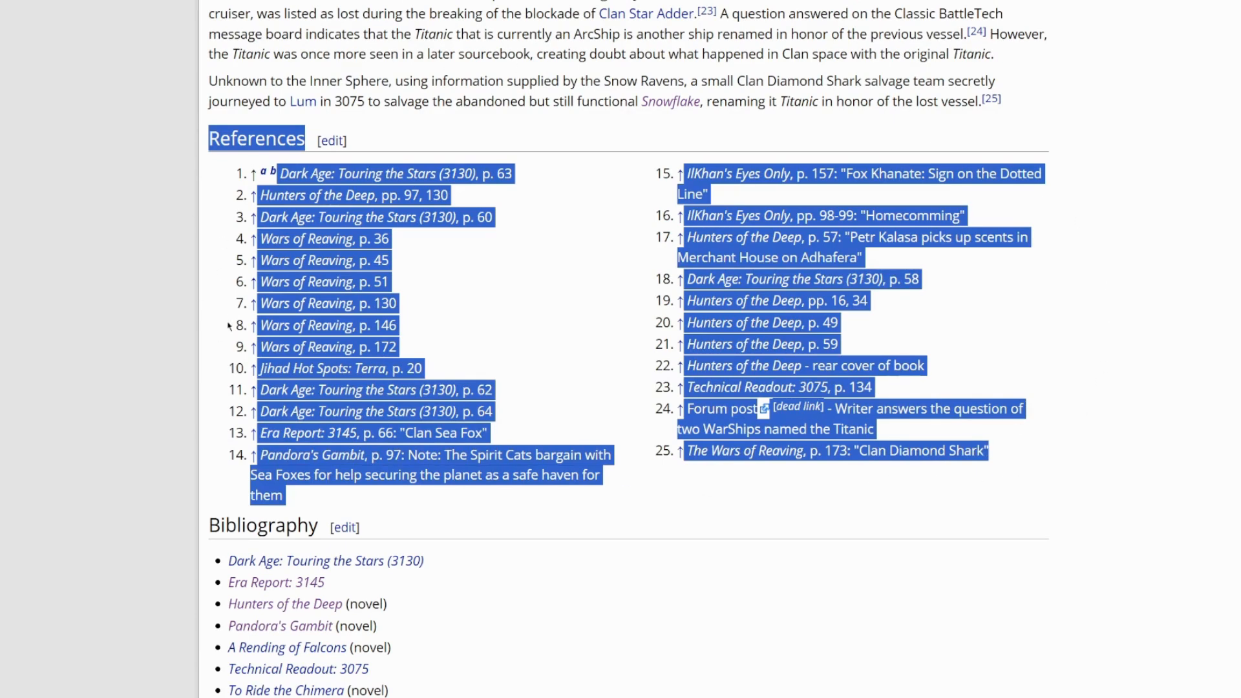
left_click(563, 362)
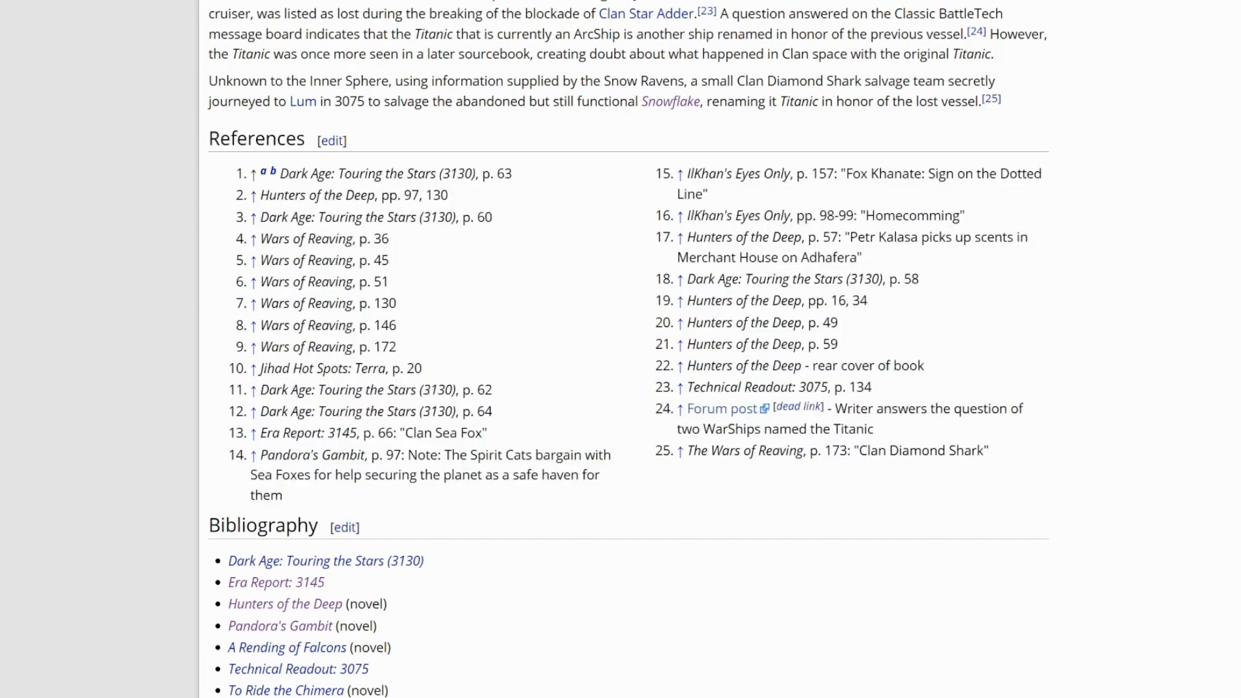
scroll(989, 451, "up", 20)
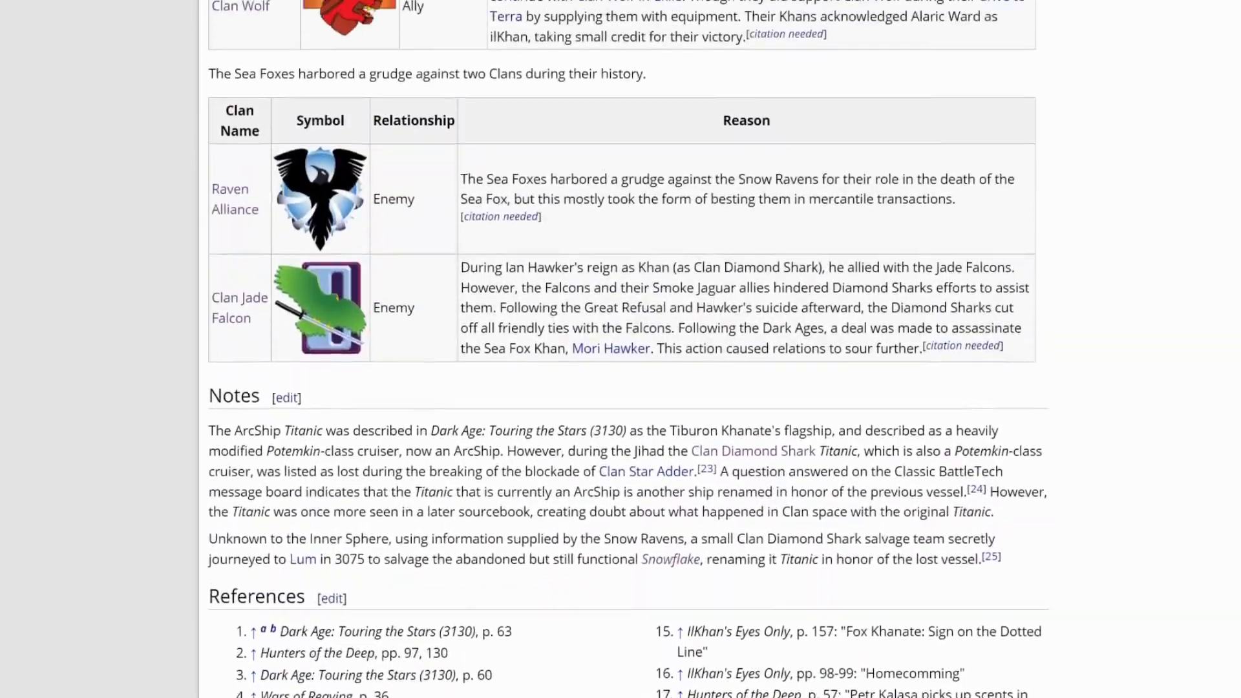
scroll(989, 451, "up", 20)
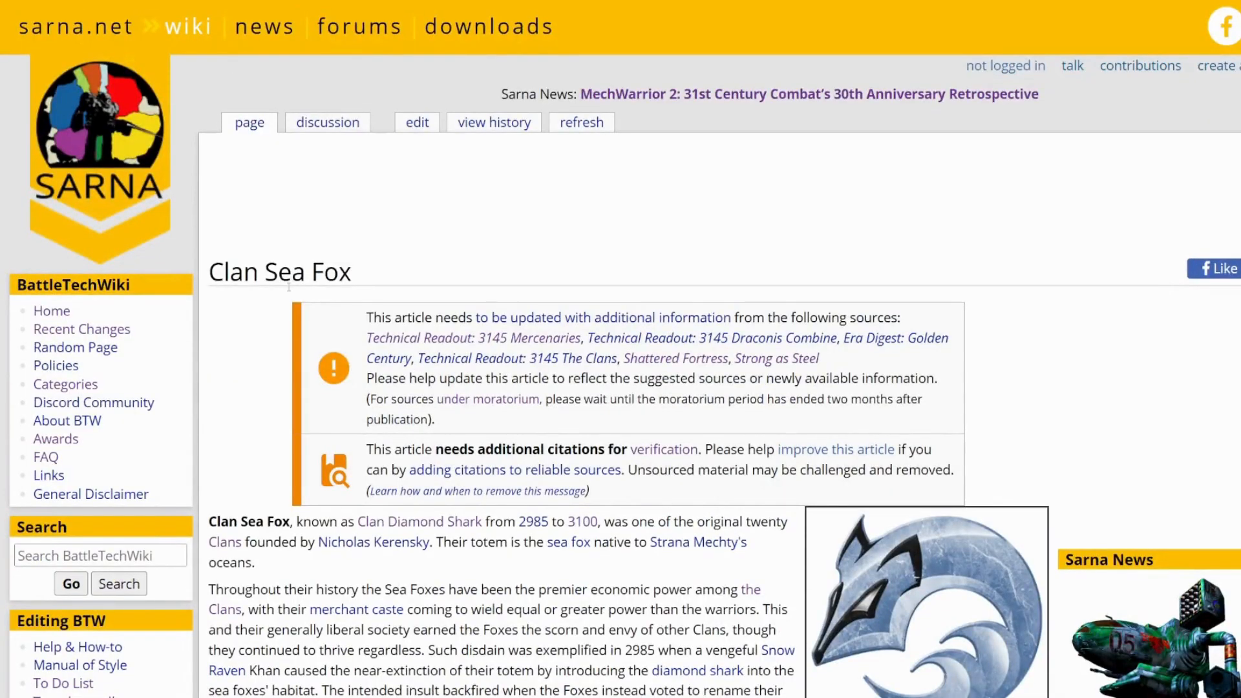
- Find the 3134 entry marked as needing a citation and open the article's History section for editing
scroll(422, 305, "down", 20)
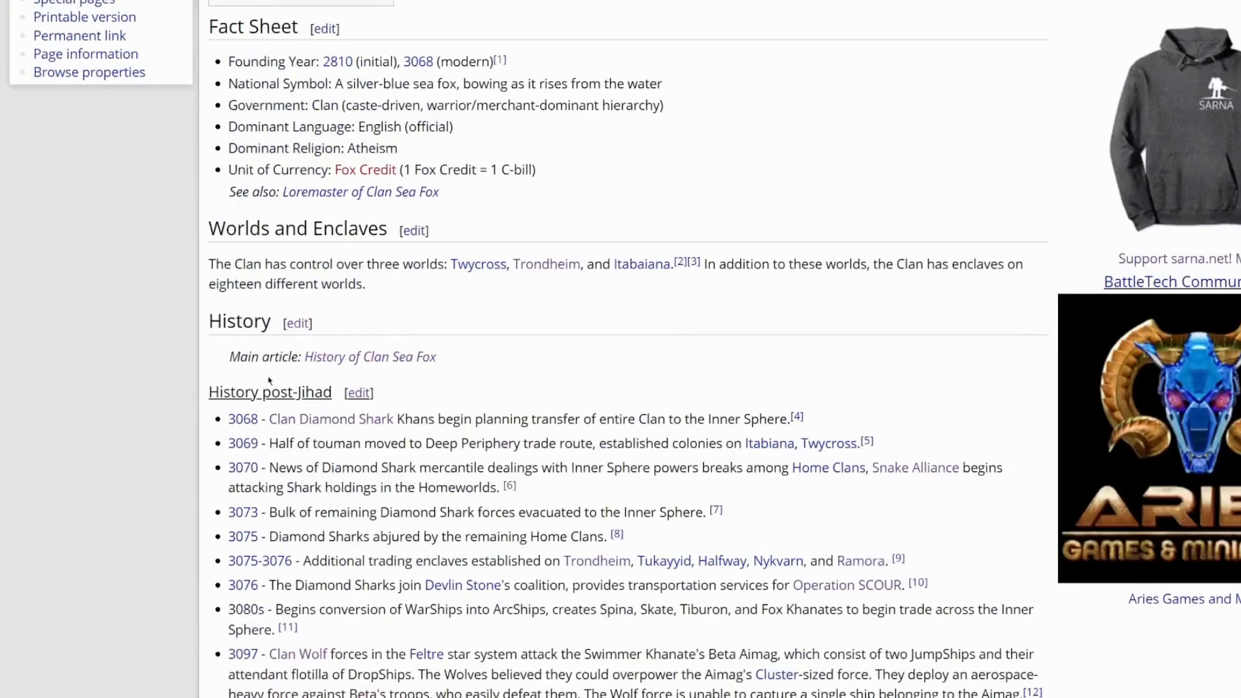
scroll(343, 323, "down", 5)
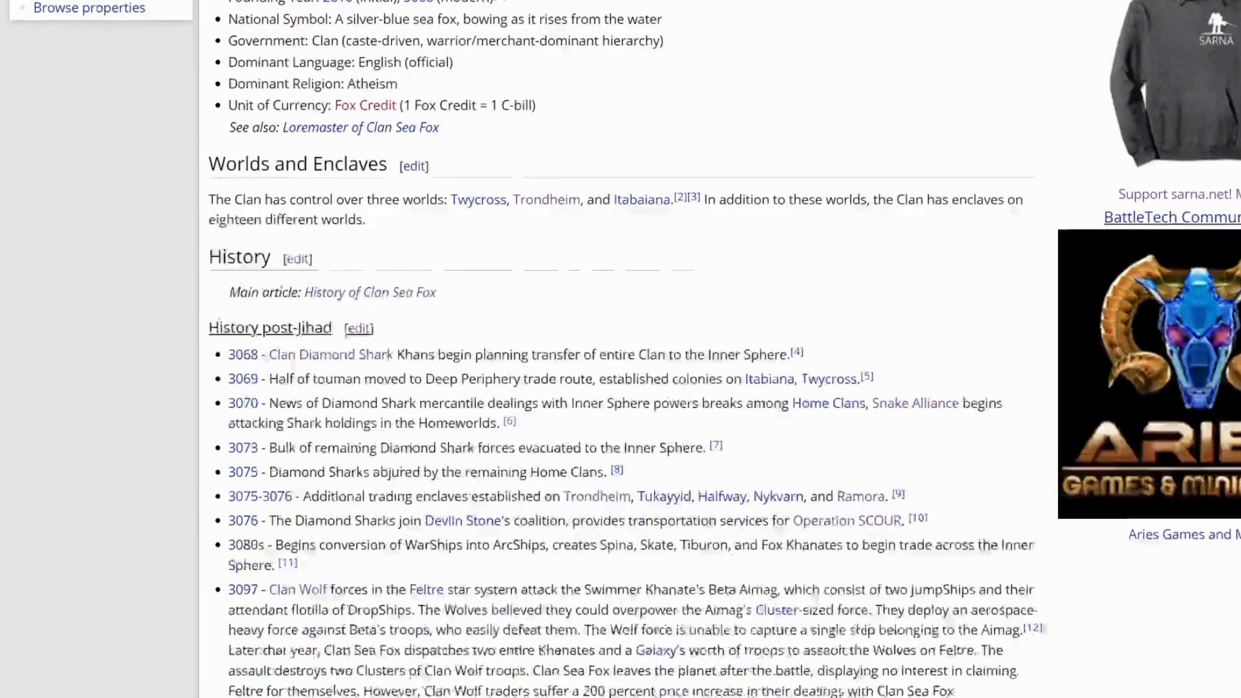
scroll(308, 390, "down", 3)
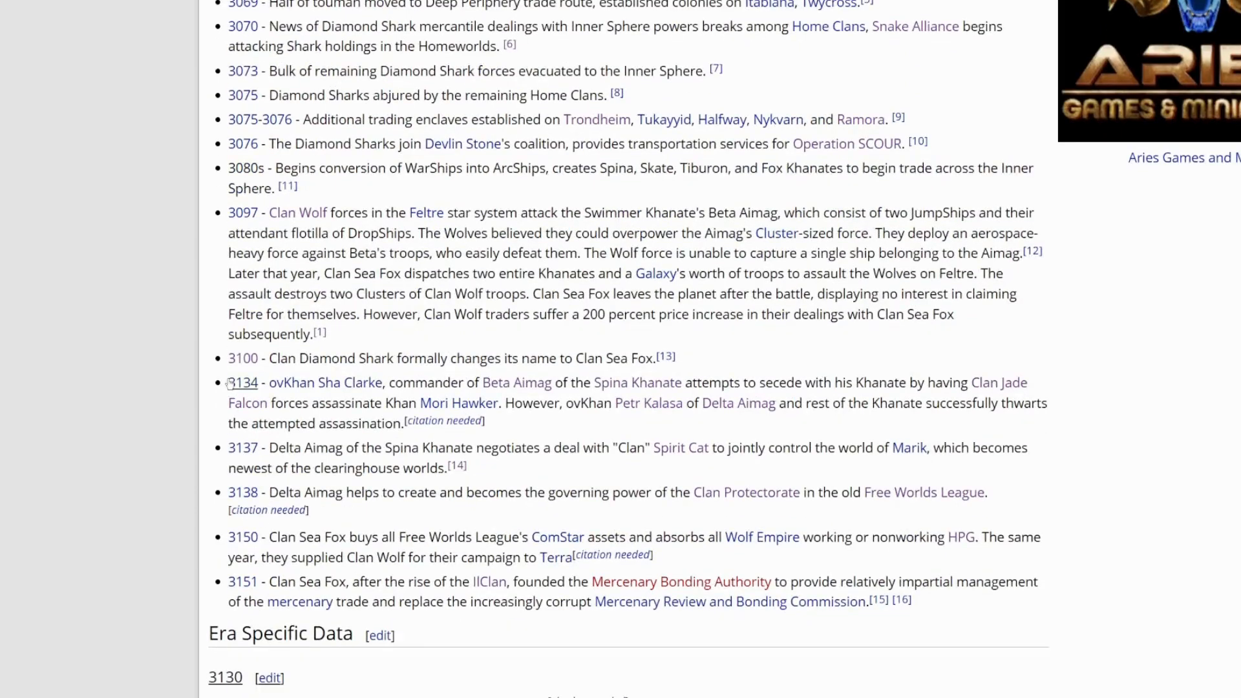
left_click_drag(227, 383, 527, 422)
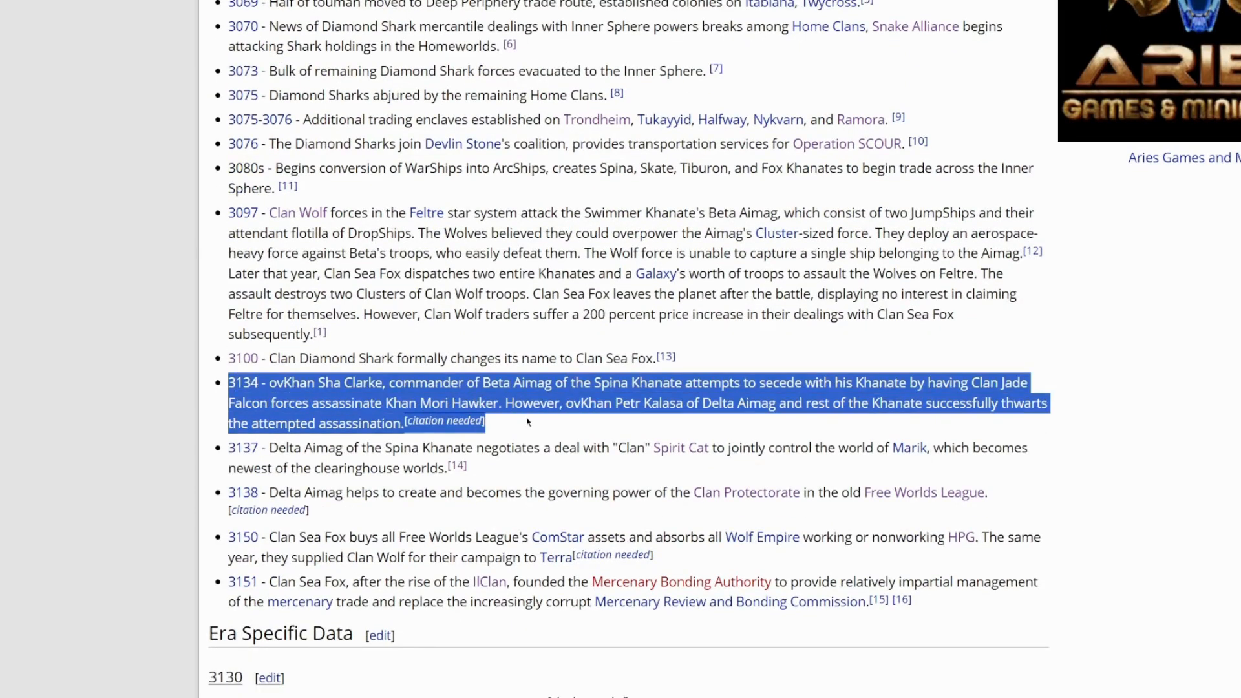
scroll(533, 426, "up", 8)
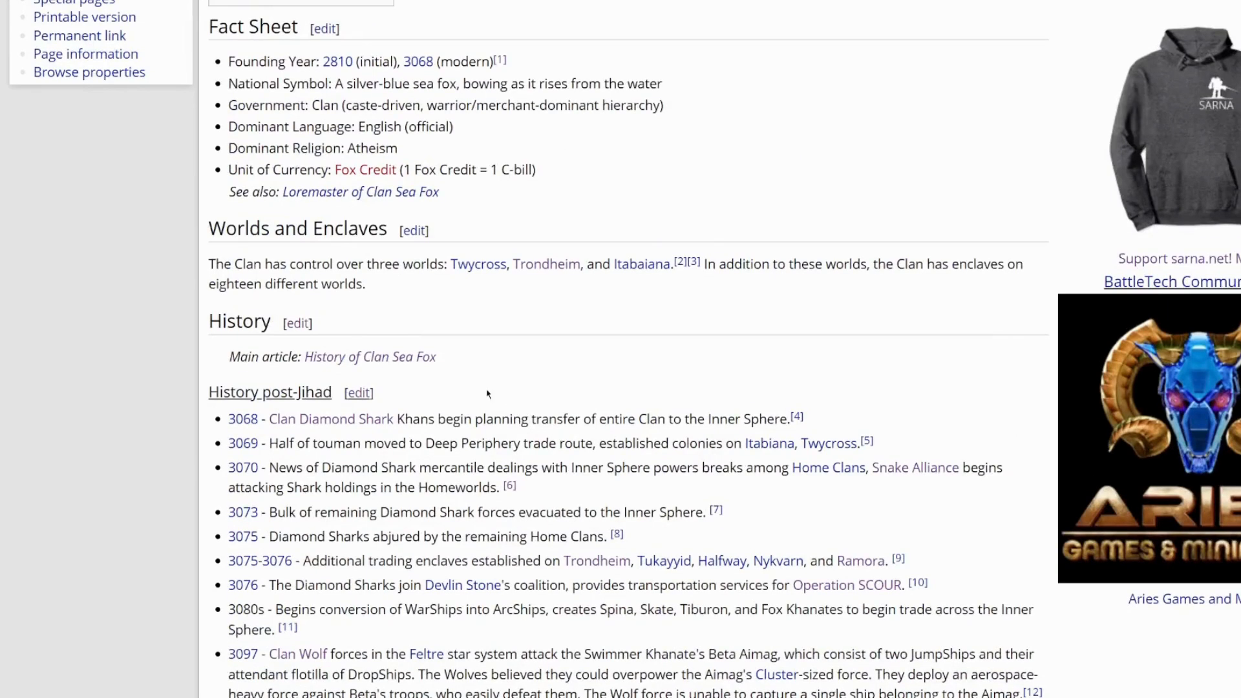
left_click(298, 323)
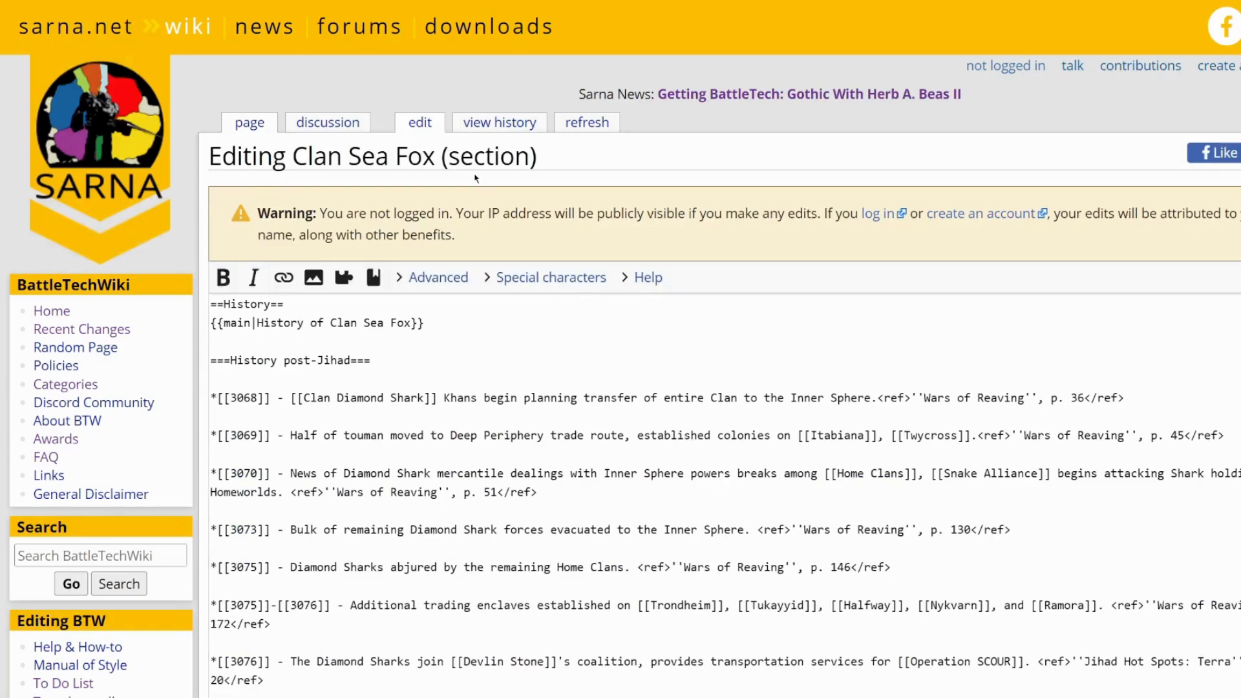
- Locate the 3134 entry in the History section's wikitext and examine its text up to the citation-needed tag
scroll(399, 388, "down", 10)
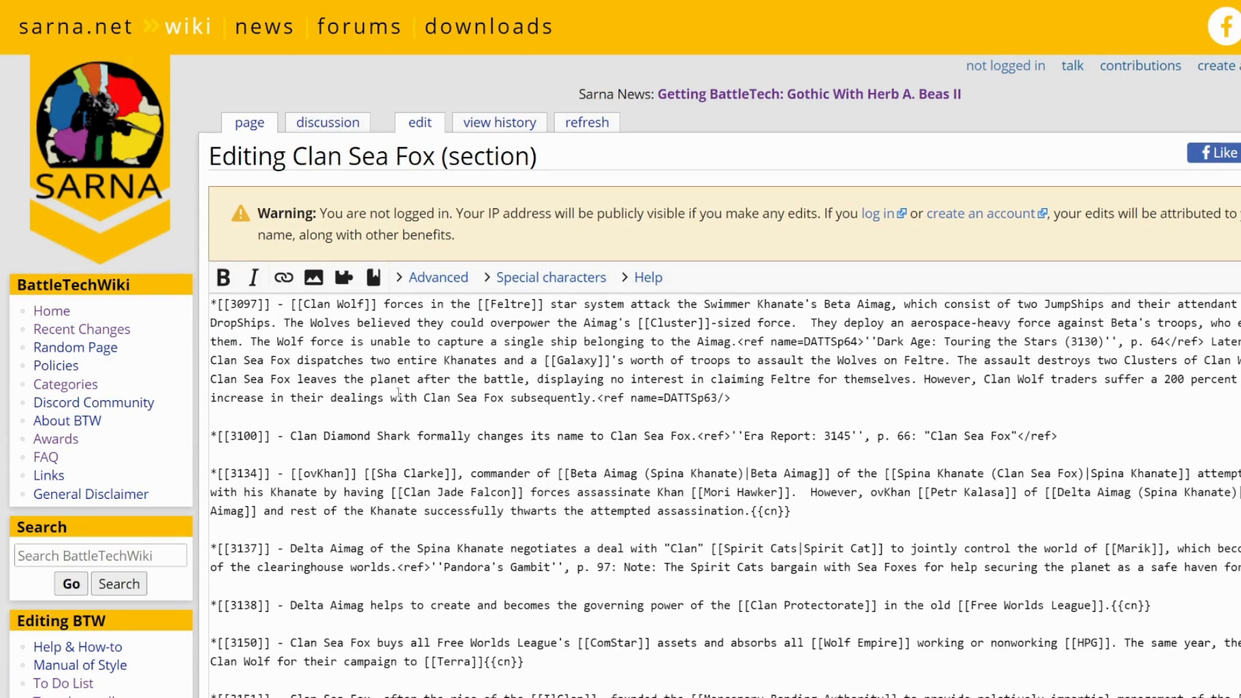
left_click_drag(272, 474, 204, 480)
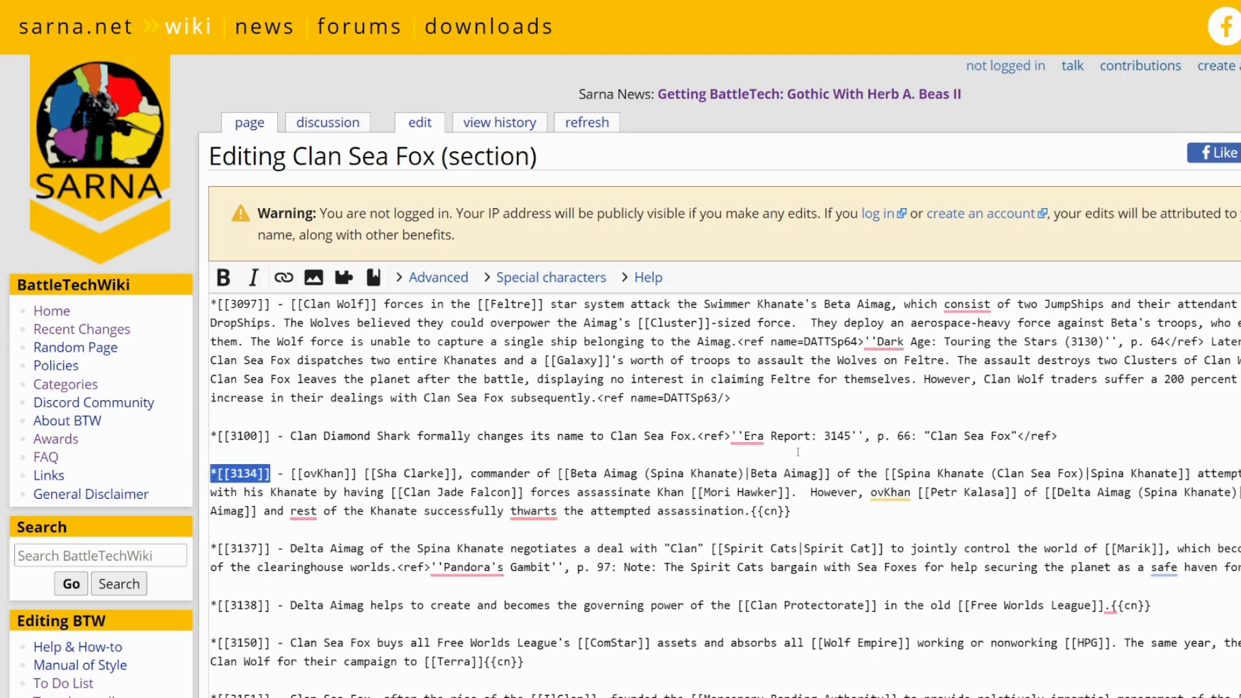
scroll(626, 458, "down", 2)
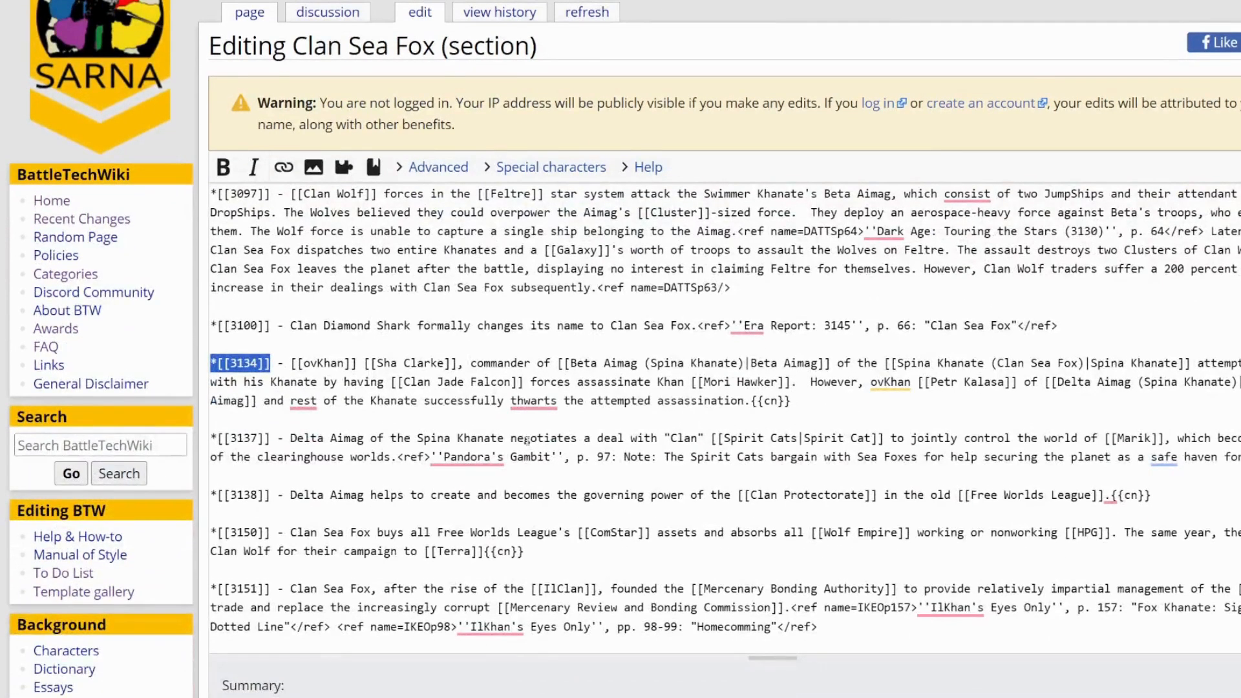
scroll(525, 440, "down", 1)
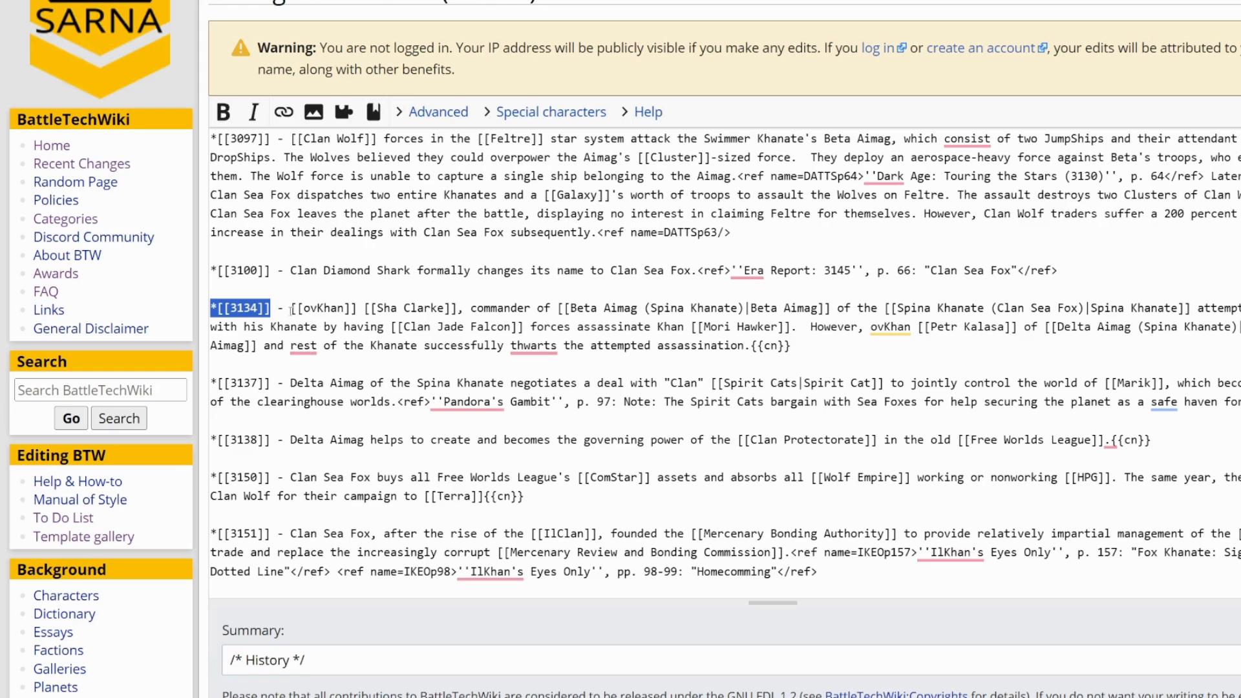
left_click(288, 307)
left_click_drag(289, 307, 750, 347)
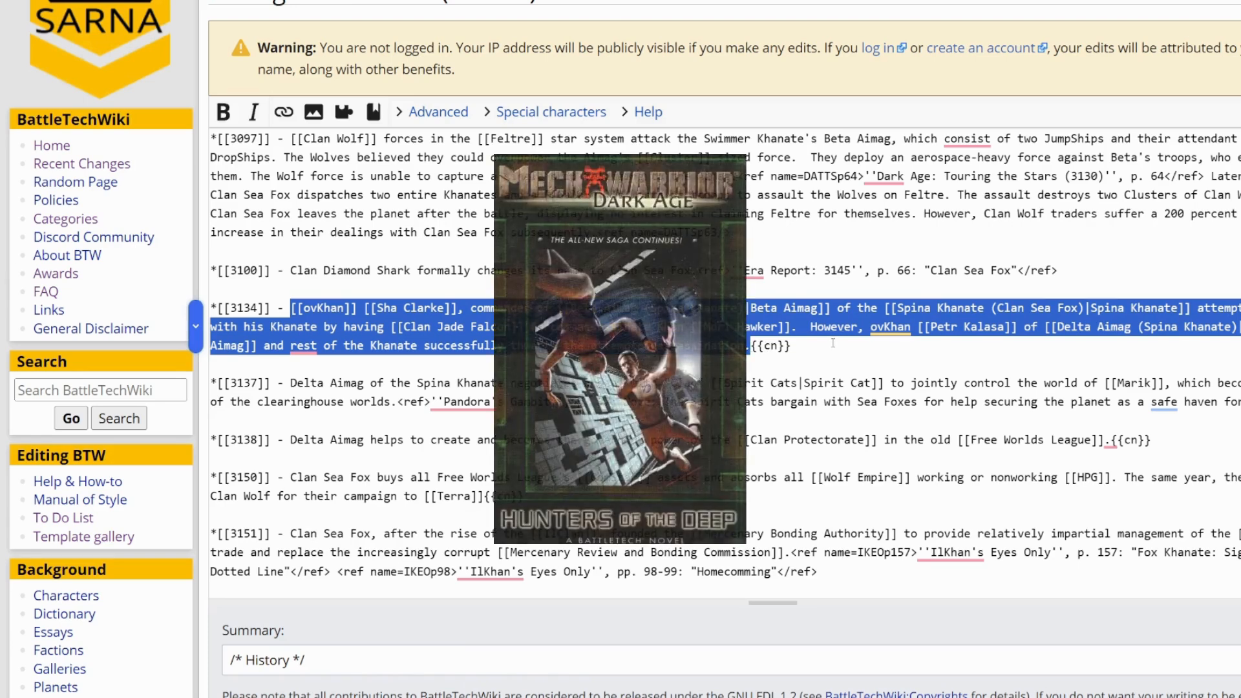
left_click(834, 343)
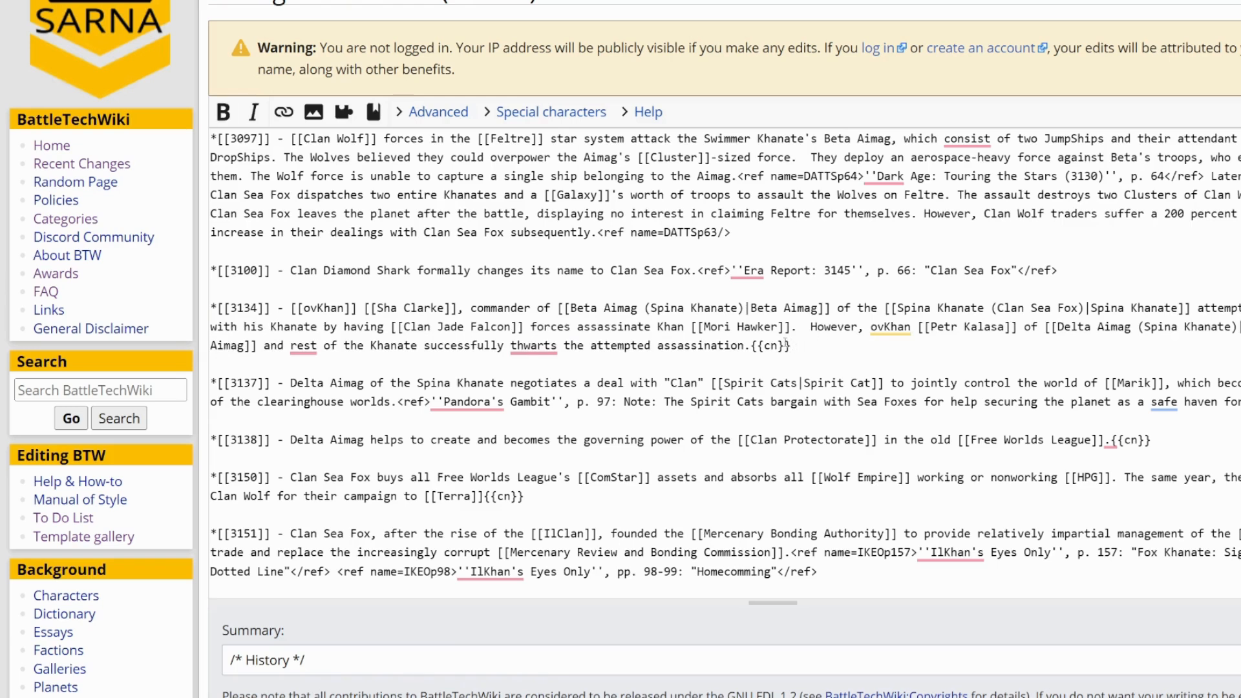
- Replace the {{cn}} tag of the 3134 entry with the reference <ref>''Hunters of the Deep''</ref>
left_click_drag(790, 345, 750, 346)
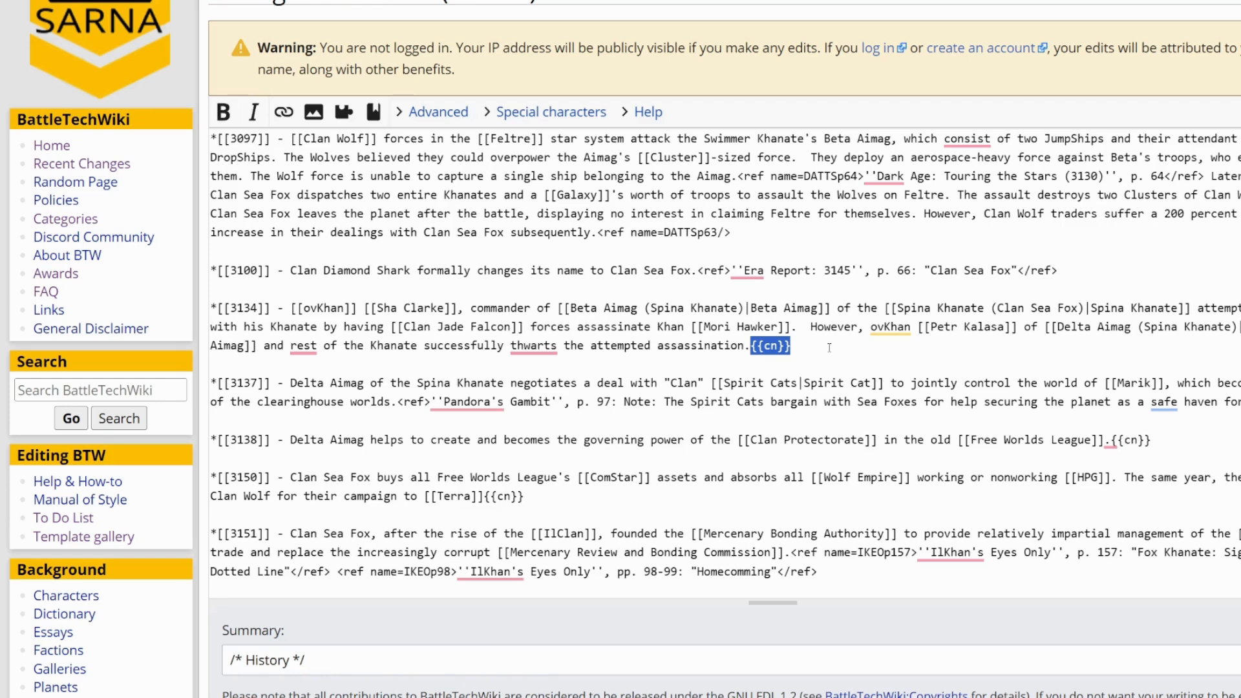
type("<")
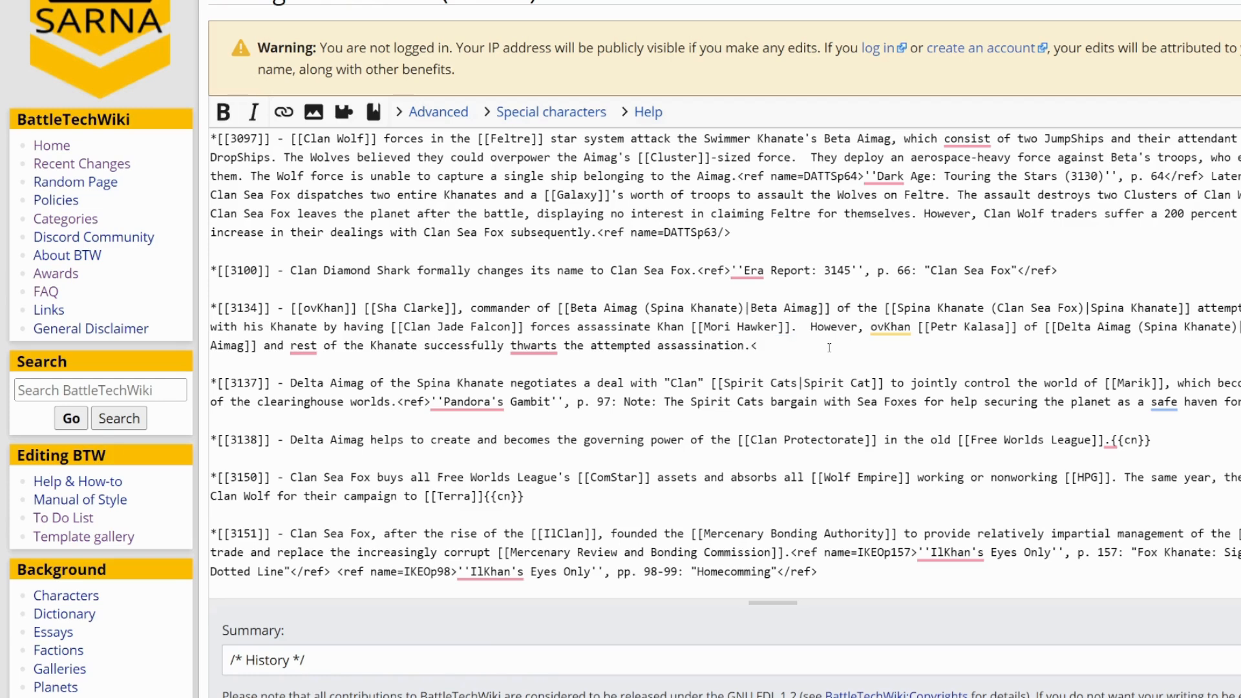
type("ref>''Hunters of the Deep''")
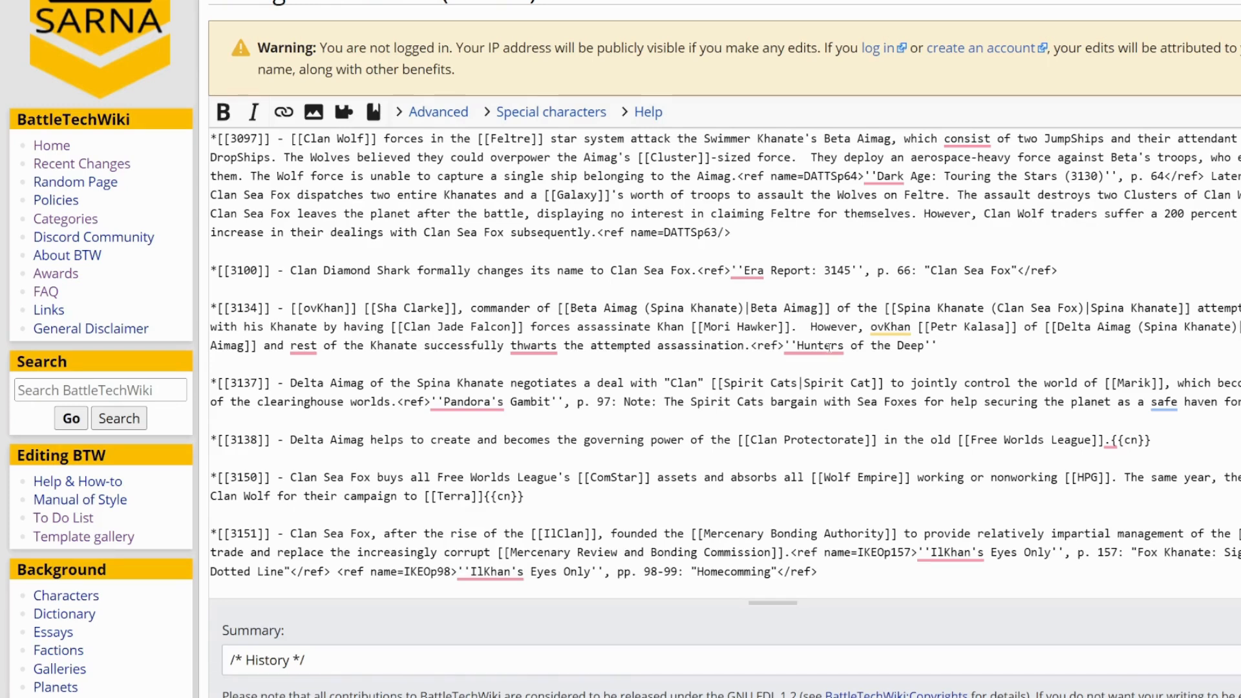
type("</ref>")
- Preview the section edit and check the 3134 entry's new citation in the text and the reference list
scroll(592, 387, "down", 5)
scroll(598, 384, "down", 3)
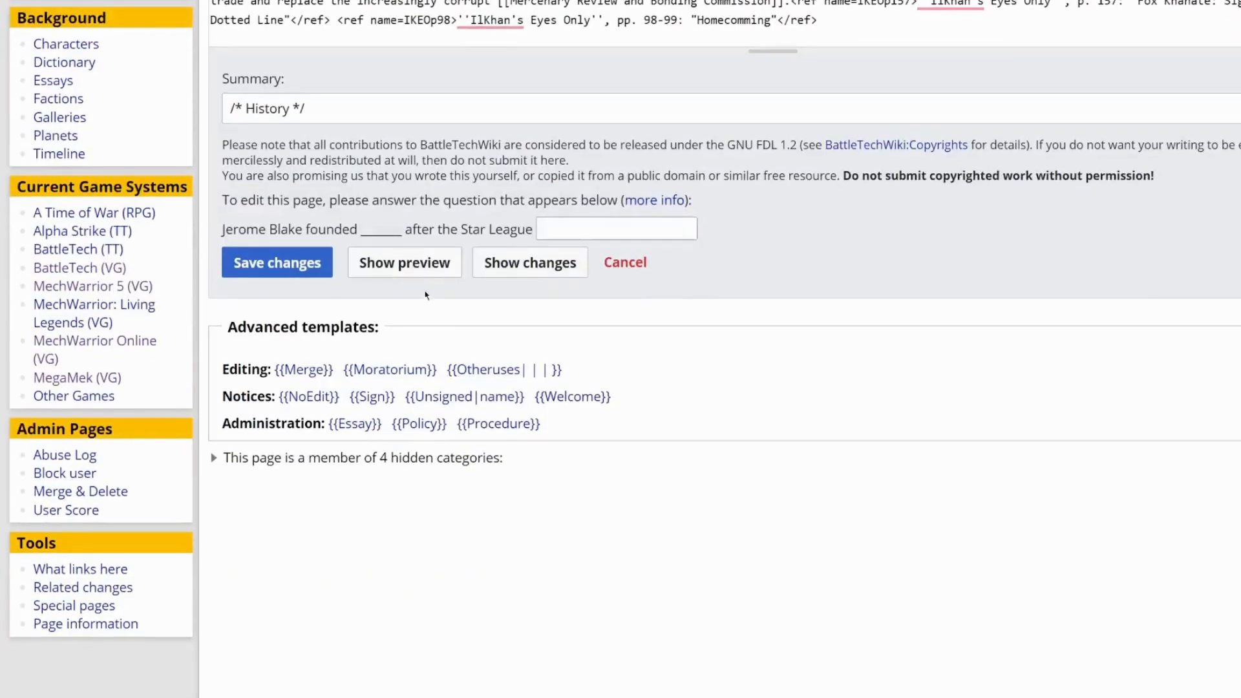
left_click(416, 274)
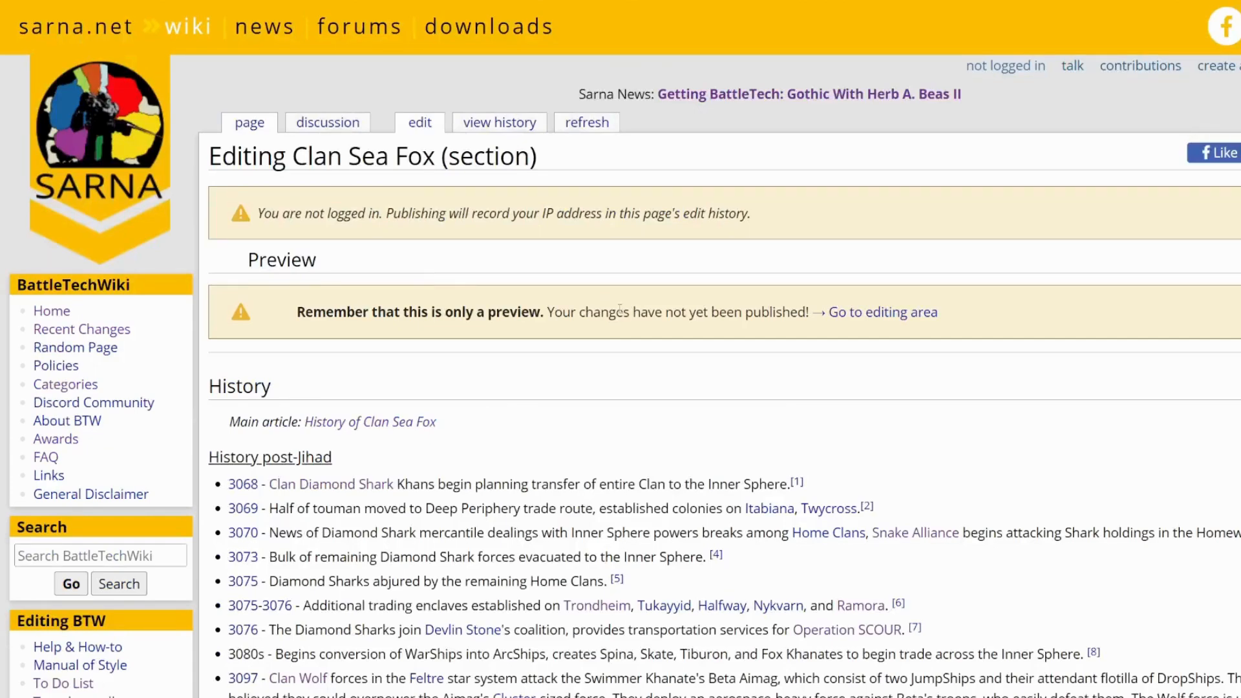
scroll(605, 304, "down", 7)
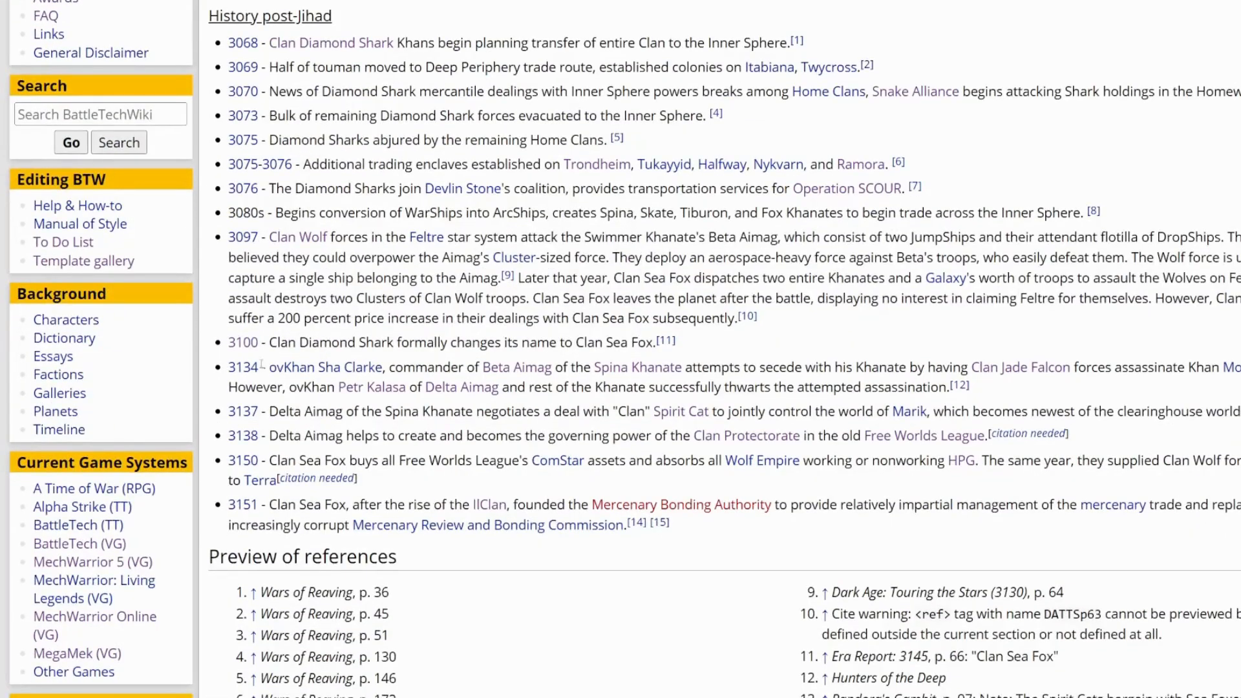
left_click_drag(971, 386, 950, 385)
left_click(860, 356)
scroll(860, 355, "down", 6)
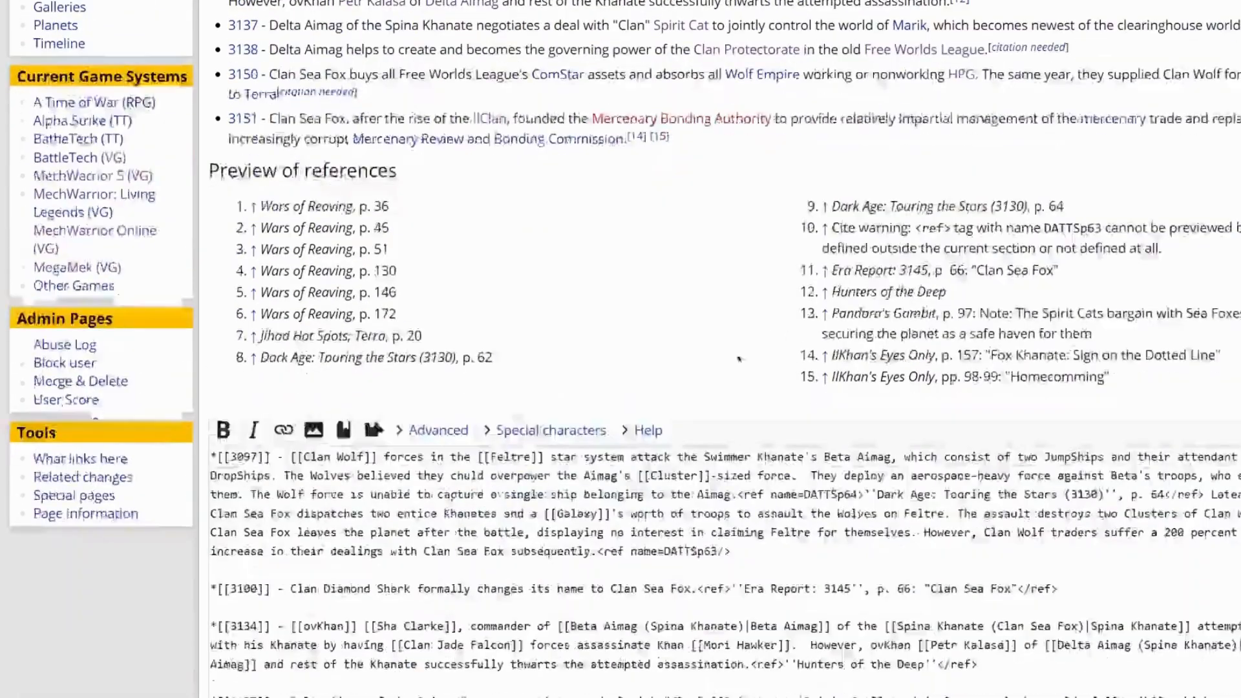
left_click_drag(830, 293, 982, 299)
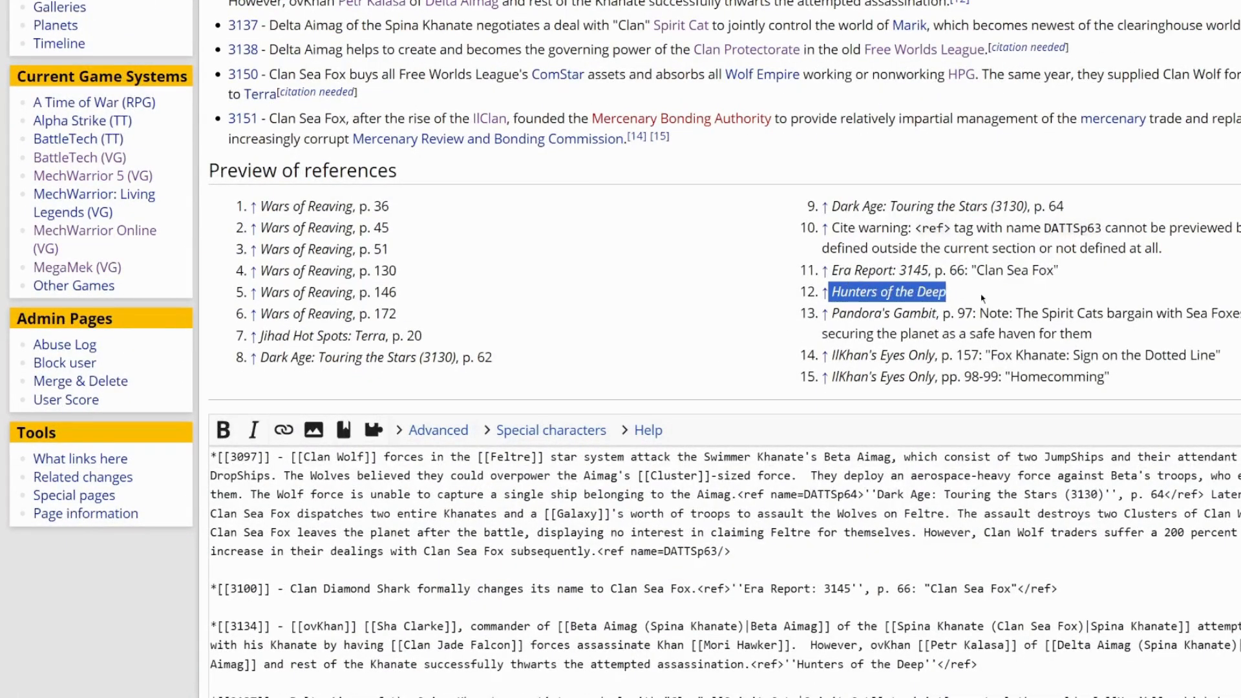
left_click(626, 300)
- Append "Added reference for events in 3134." to the History edit summary
scroll(625, 300, "down", 5)
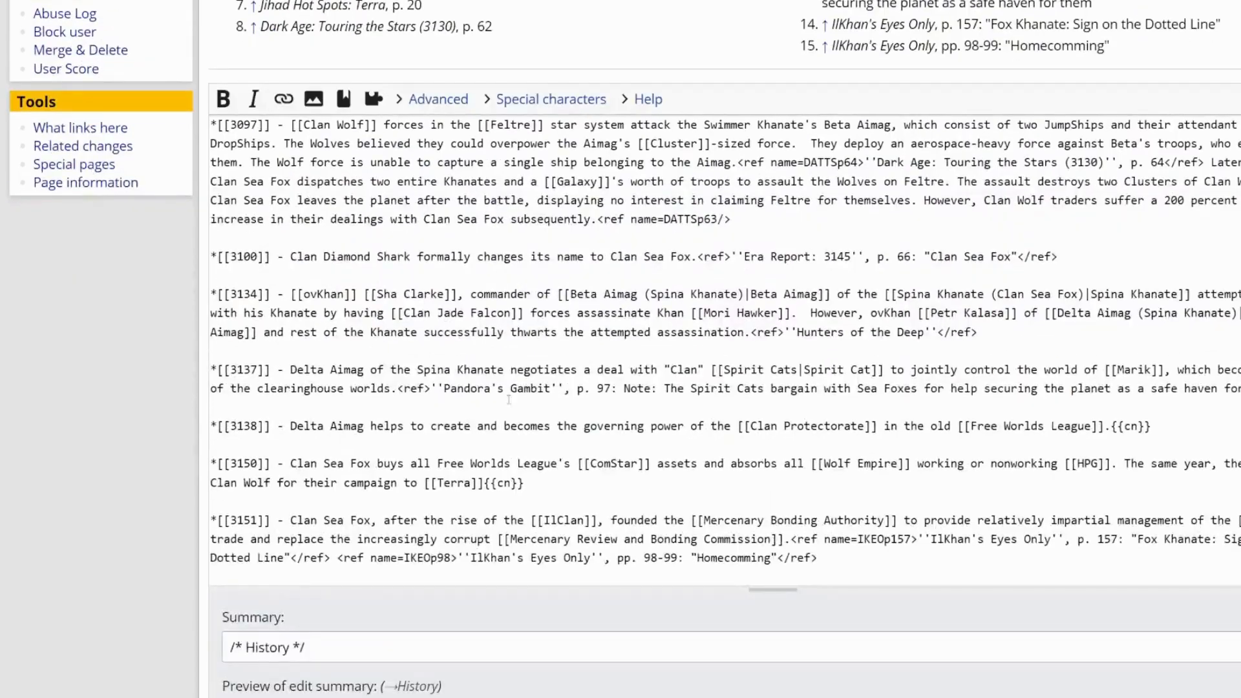
left_click(409, 643)
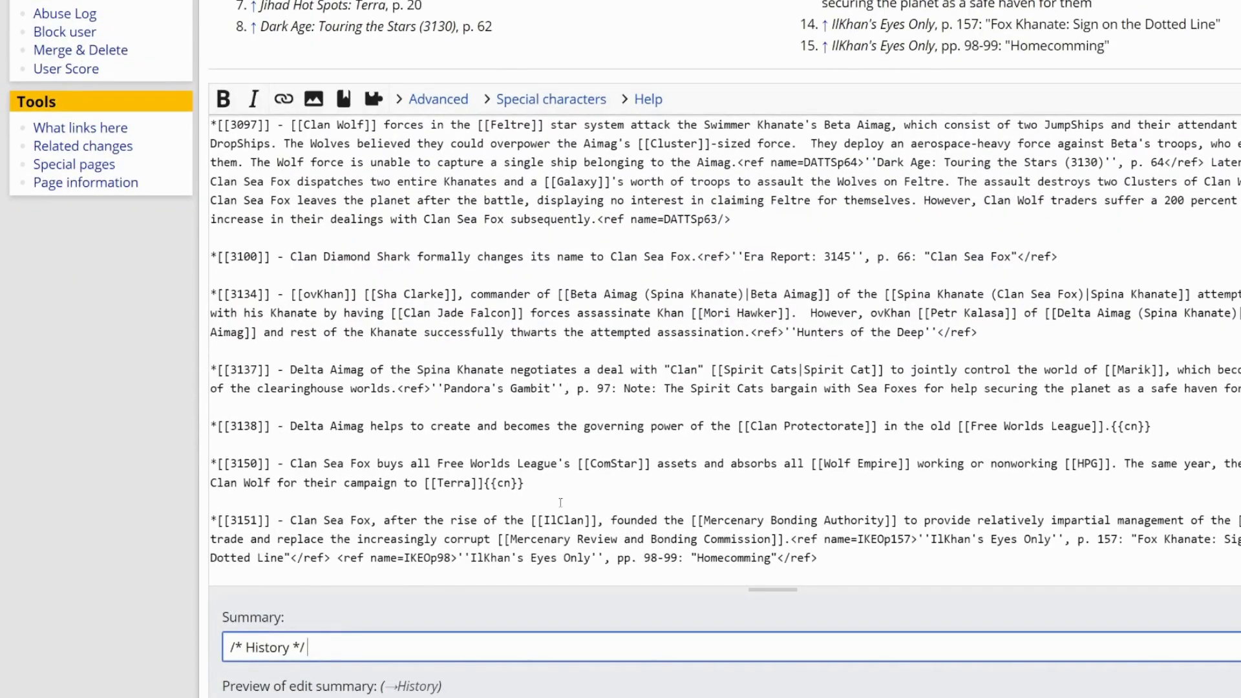
scroll(719, 491, "down", 5)
type("Added reference for events in 3134.")
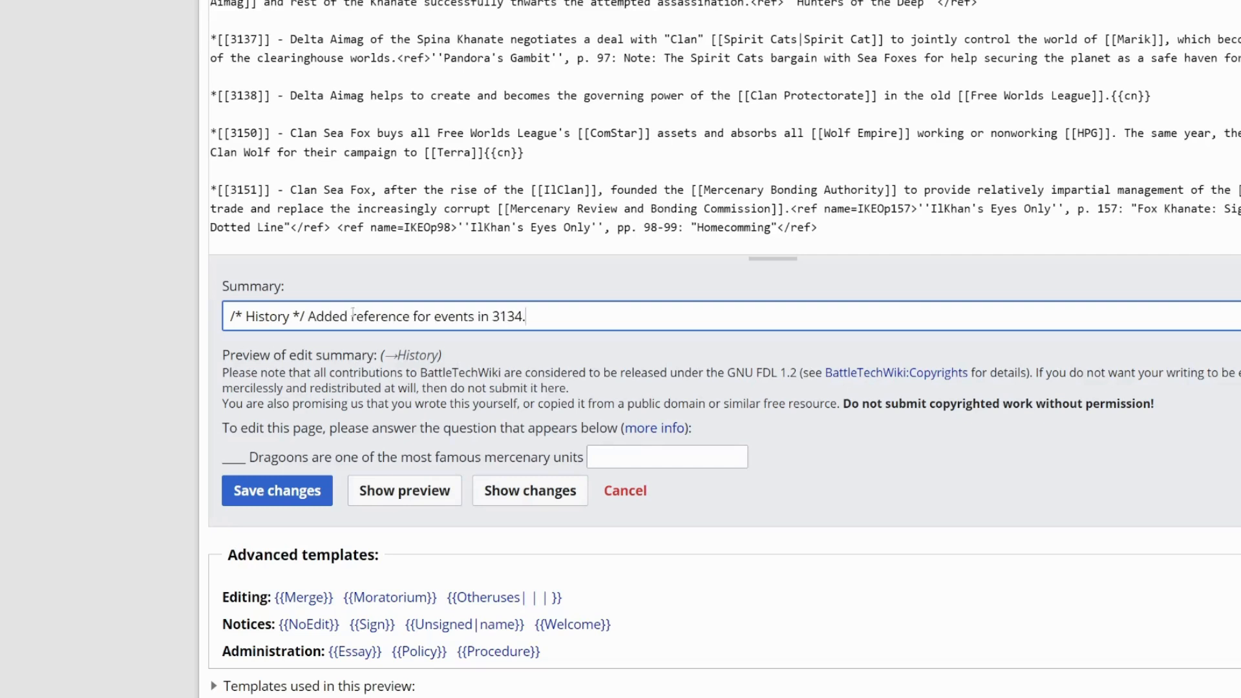
- Answer the Dragoons anti-spam question with "Wolf's" and save the changes to the article
left_click(614, 460)
type("Wolf's")
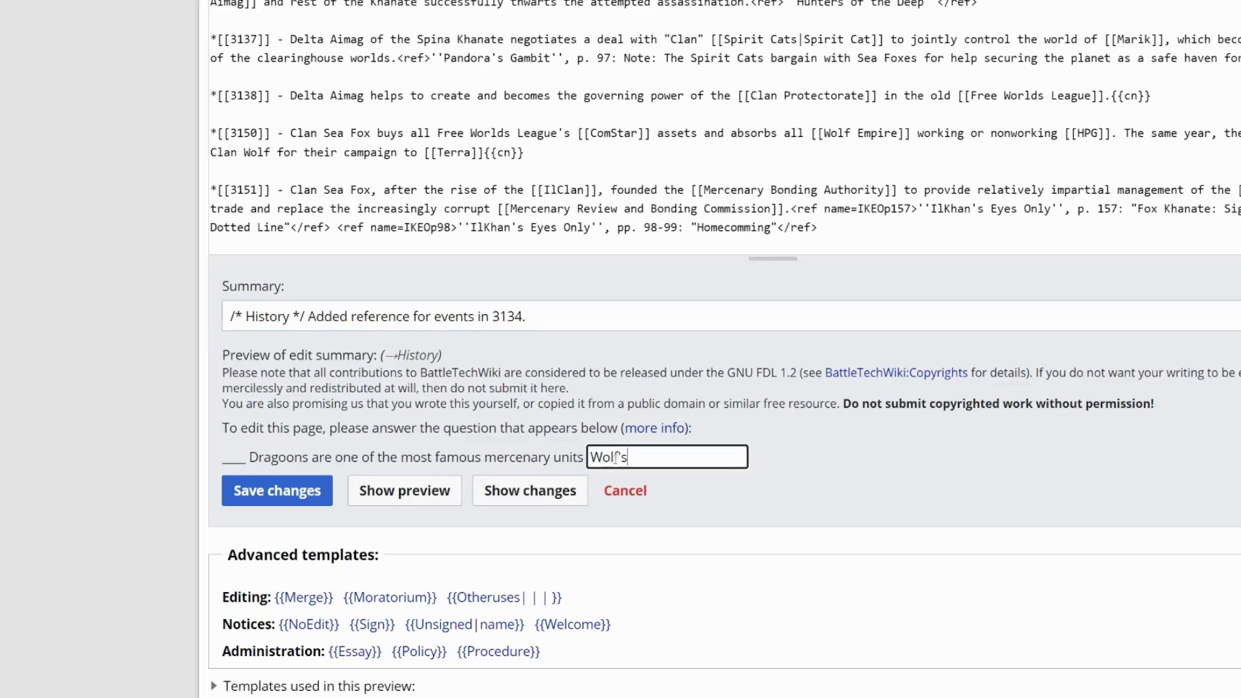
left_click(294, 496)
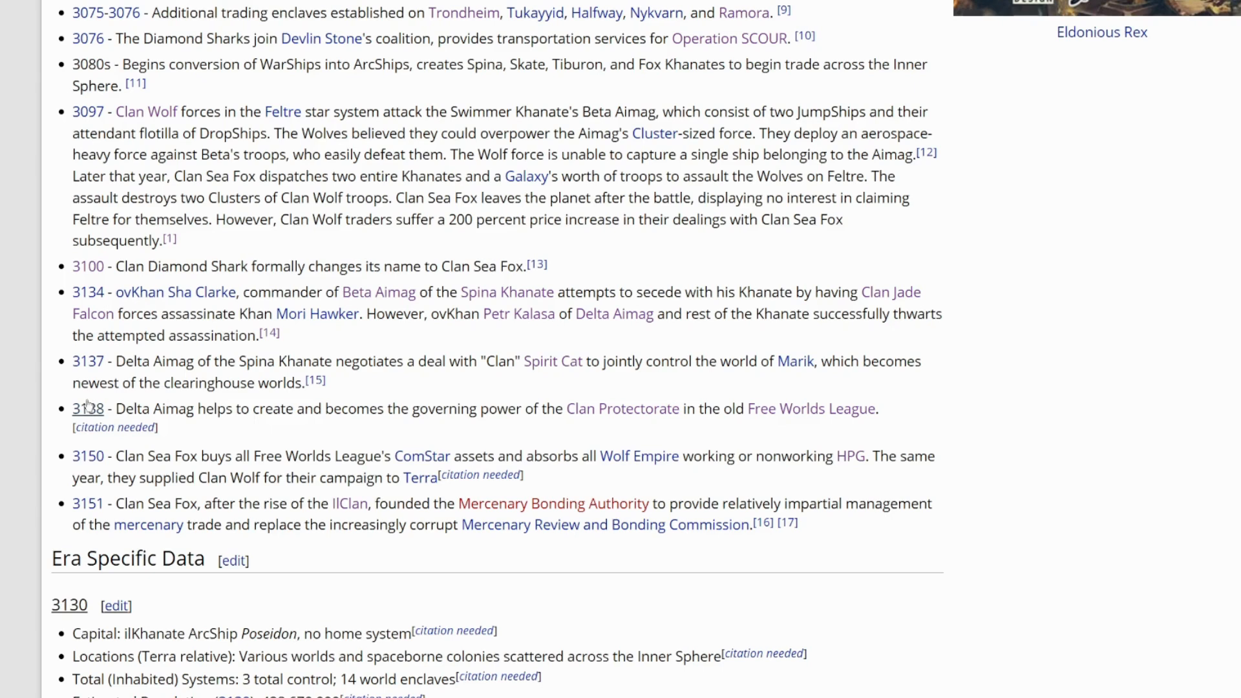
- Examine the 3138 timeline entry and its citation-needed marker on the saved page
left_click_drag(67, 410, 108, 410)
left_click_drag(173, 432, 66, 431)
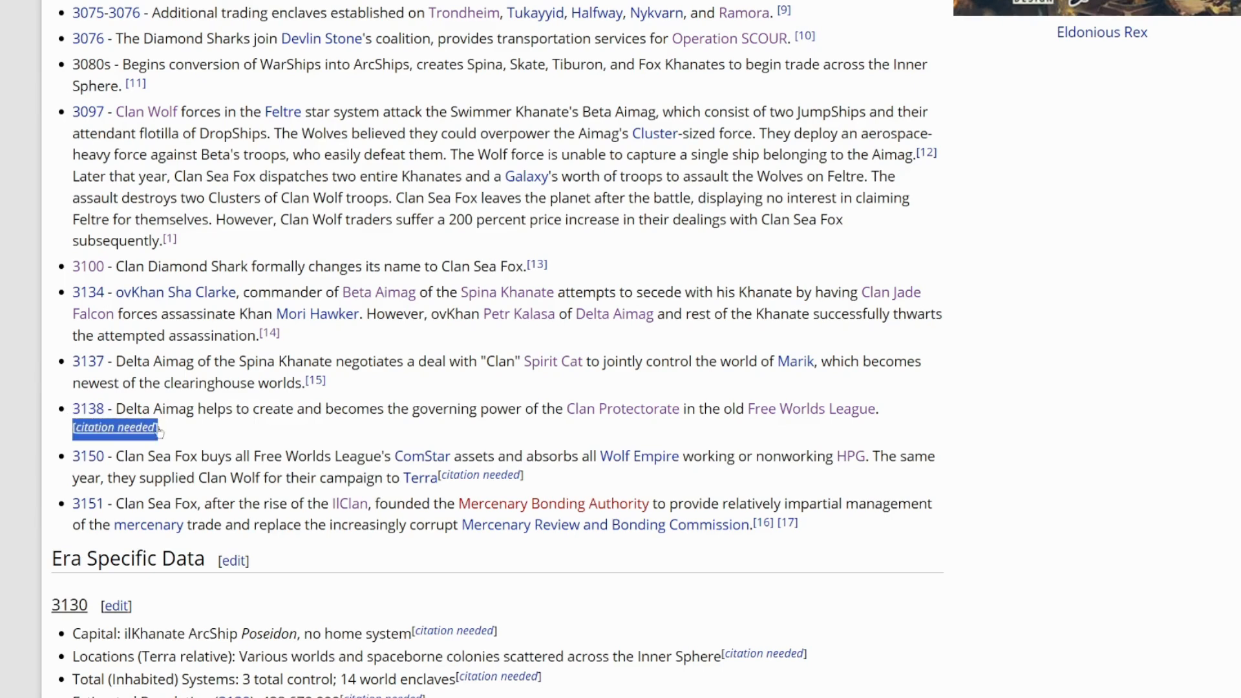
left_click(226, 432)
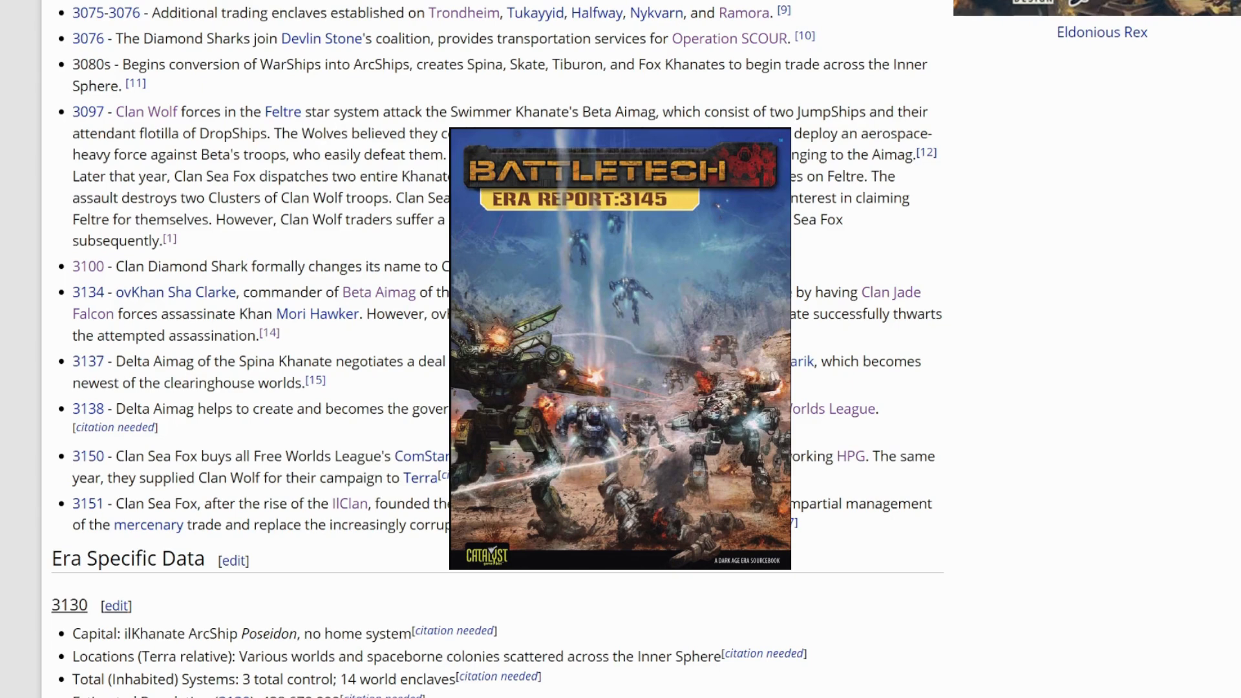
- Open the History section for editing and locate the 3138 entry in the wikitext
scroll(452, 402, "up", 5)
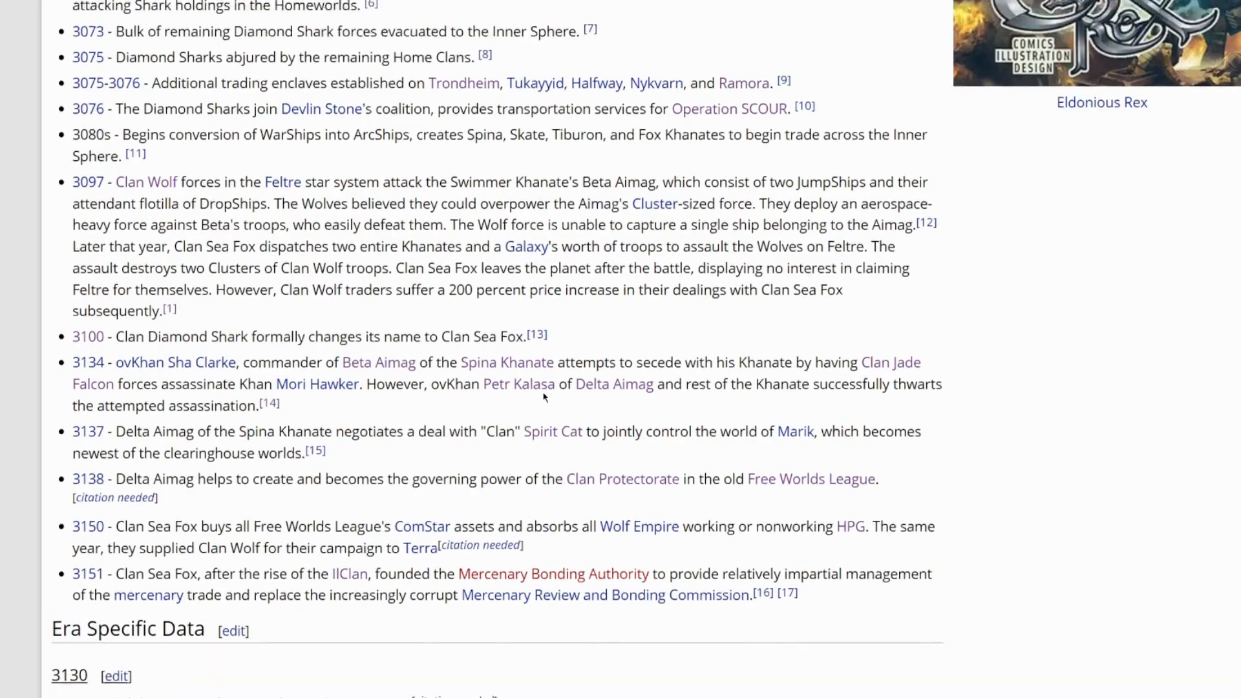
scroll(451, 402, "up", 3)
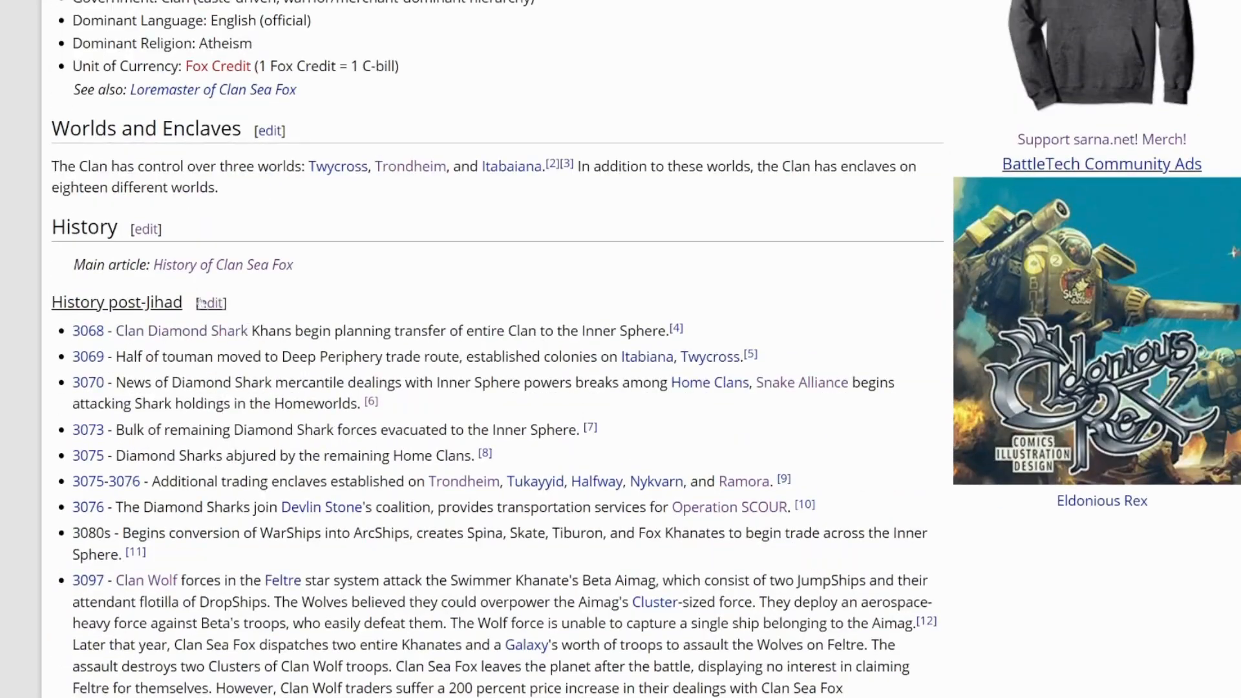
left_click(155, 229)
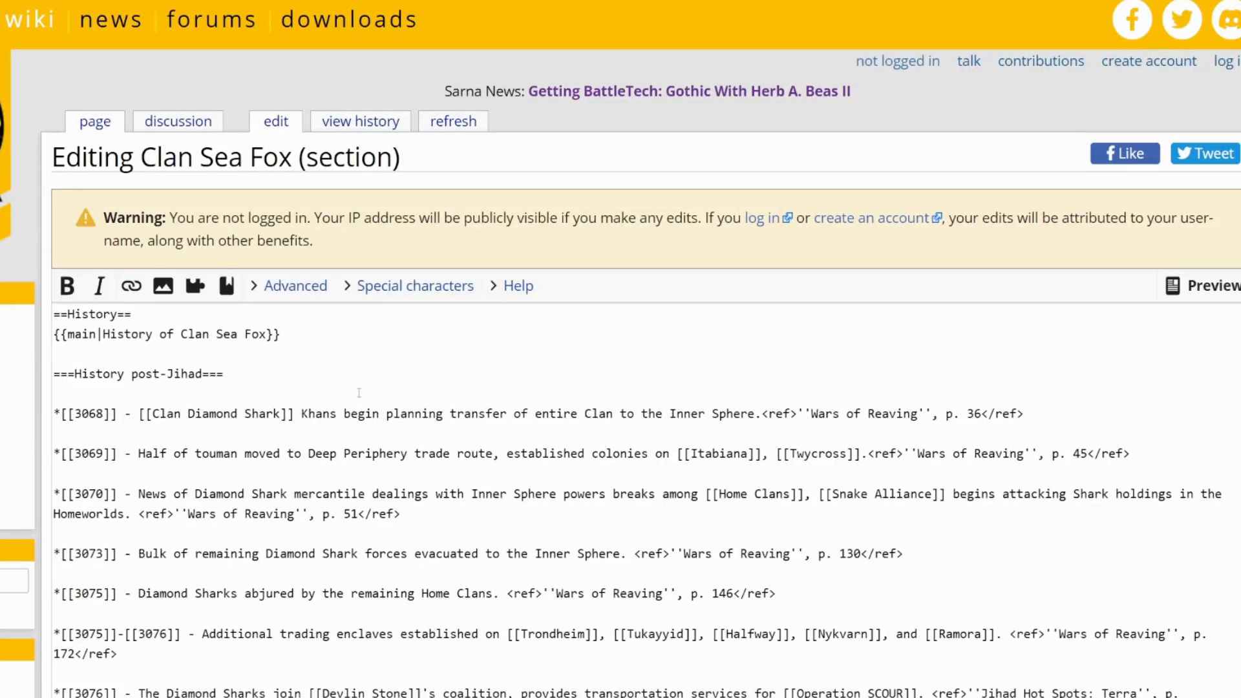
scroll(359, 392, "down", 3)
scroll(359, 392, "down", 4)
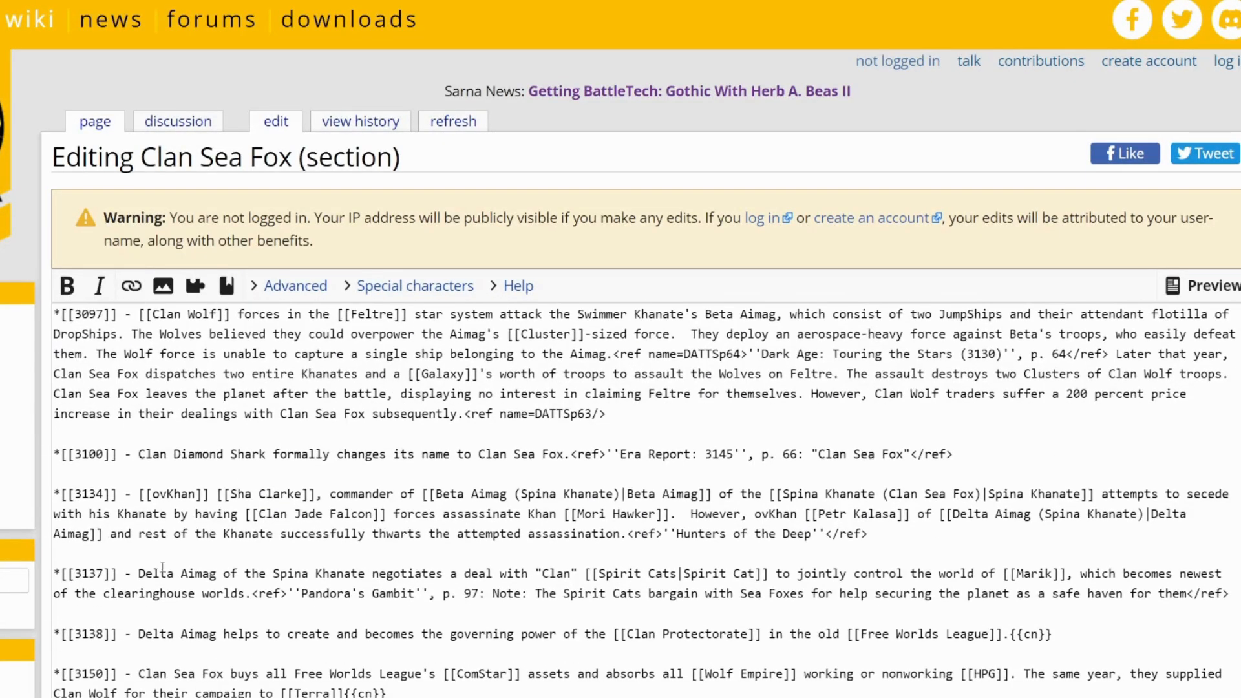
left_click_drag(114, 640, 53, 637)
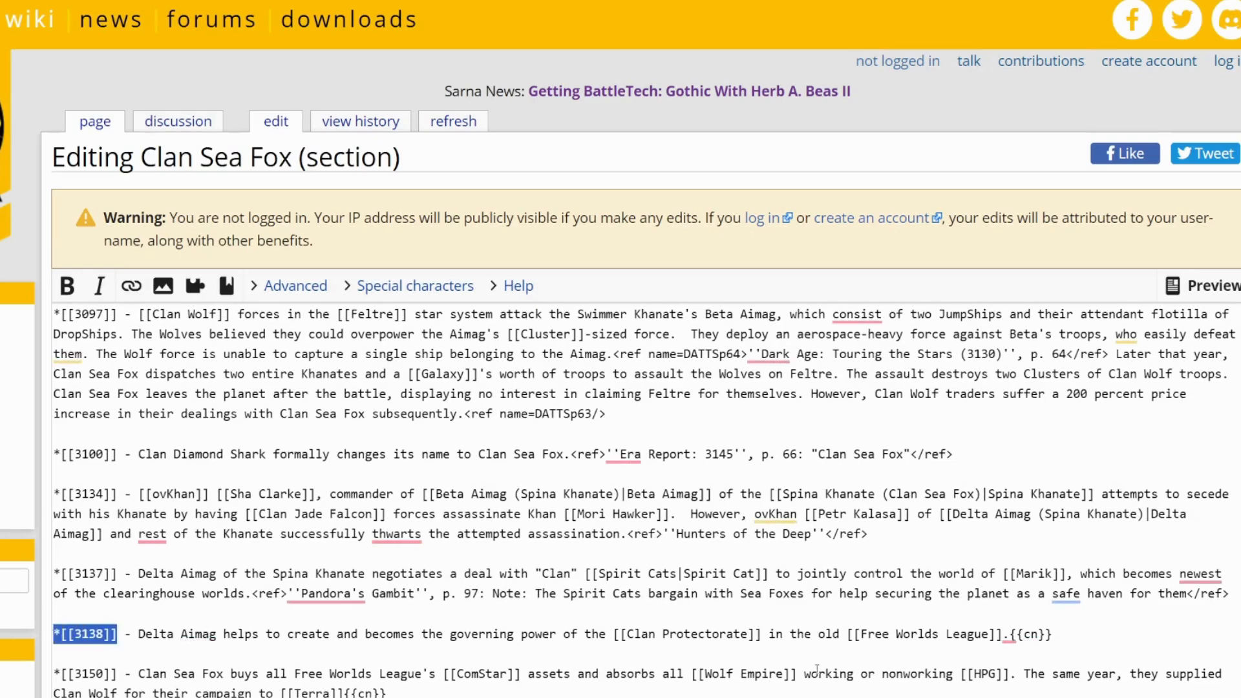
- Replace the 3138 entry's {{cn}} tag with the reference <ref>''Era Report: 3145'', pp. 21 & 66 </ref>
left_click(1064, 655)
scroll(1064, 655, "down", 2)
left_click_drag(1053, 517, 1014, 512)
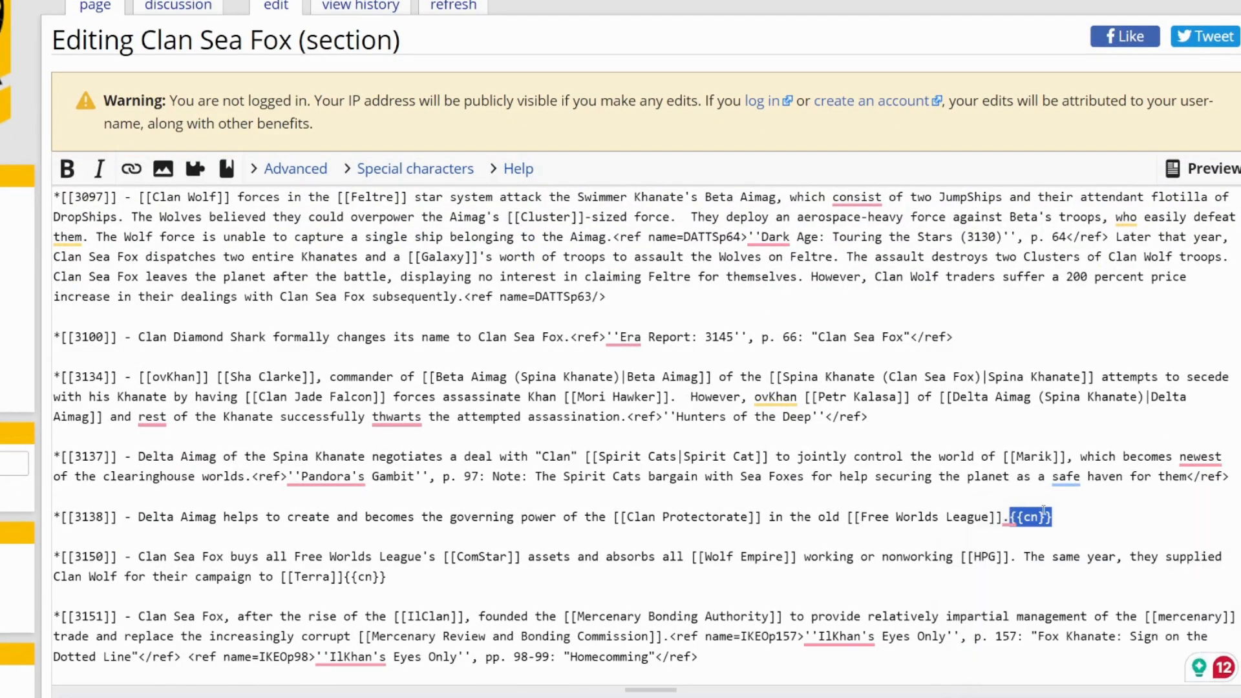
key("BackSpace")
type("<ref>''Era Report: 3145'', pp. 21 & 66 </ref>")
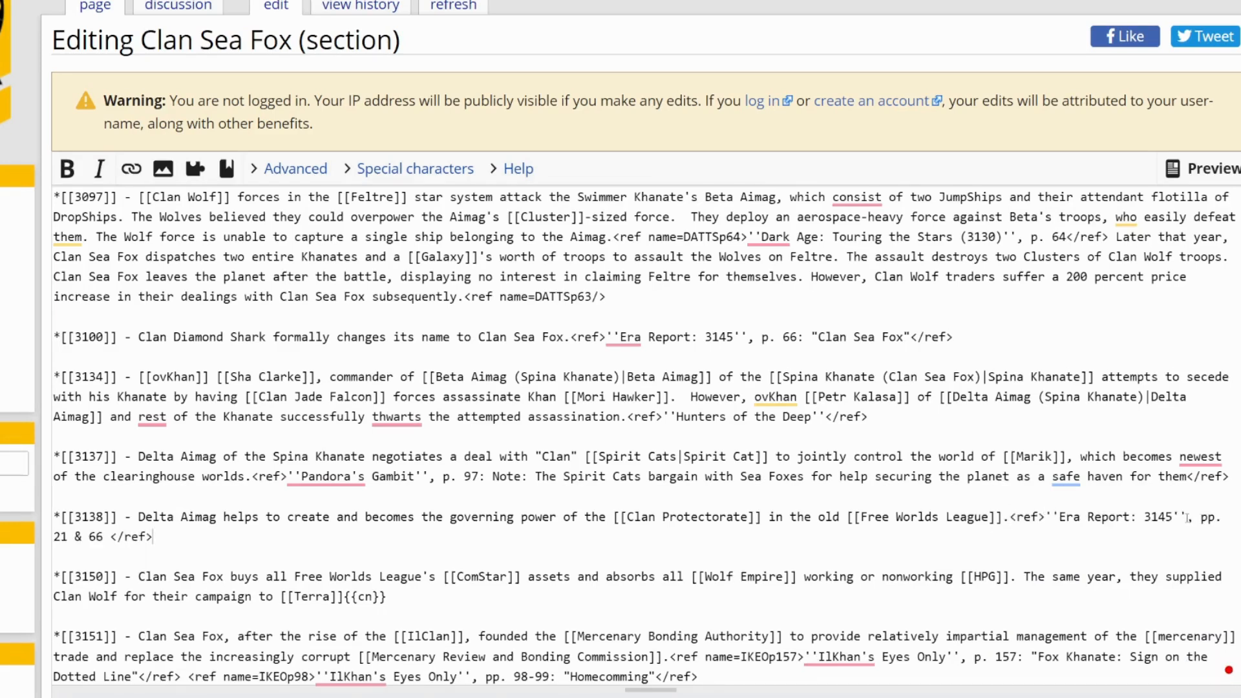
- Remove the extra space before the closing ref tag in the 3138 citation
left_click_drag(1187, 518, 557, 536)
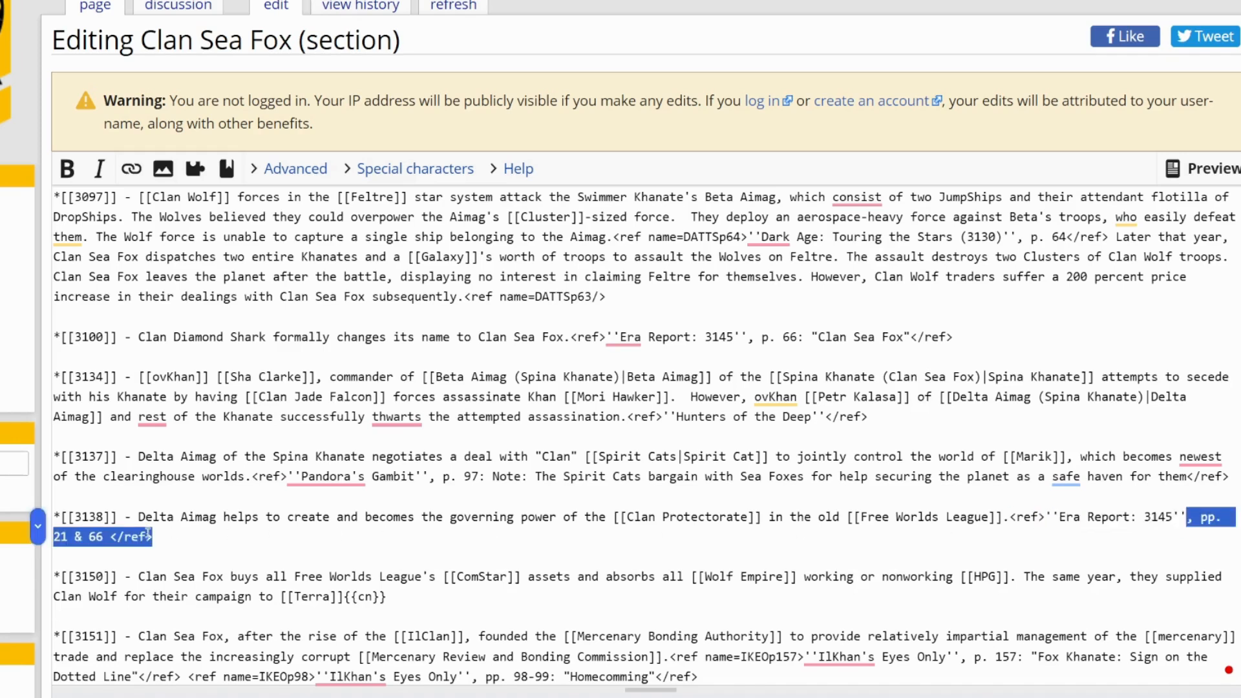
left_click_drag(161, 532, 103, 533)
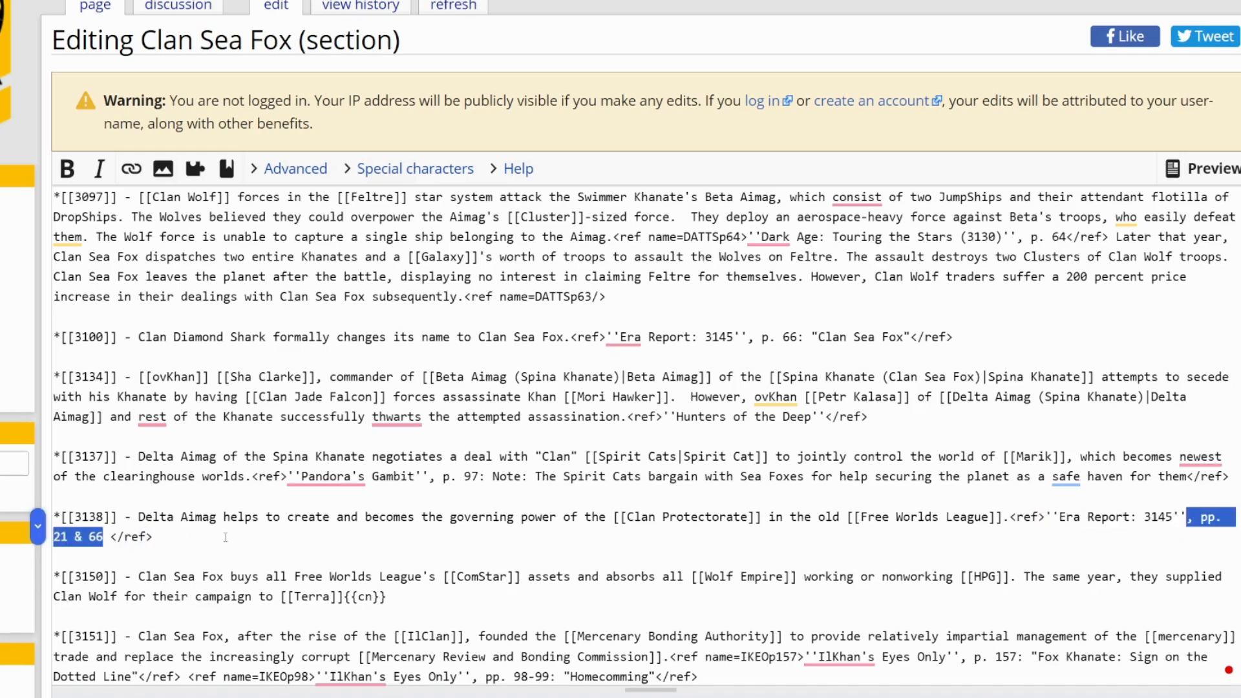
left_click(110, 537)
key("BackSpace")
- Preview the section edit and check the 3138 entry's new citation in the text and the reference list
scroll(214, 504, "down", 4)
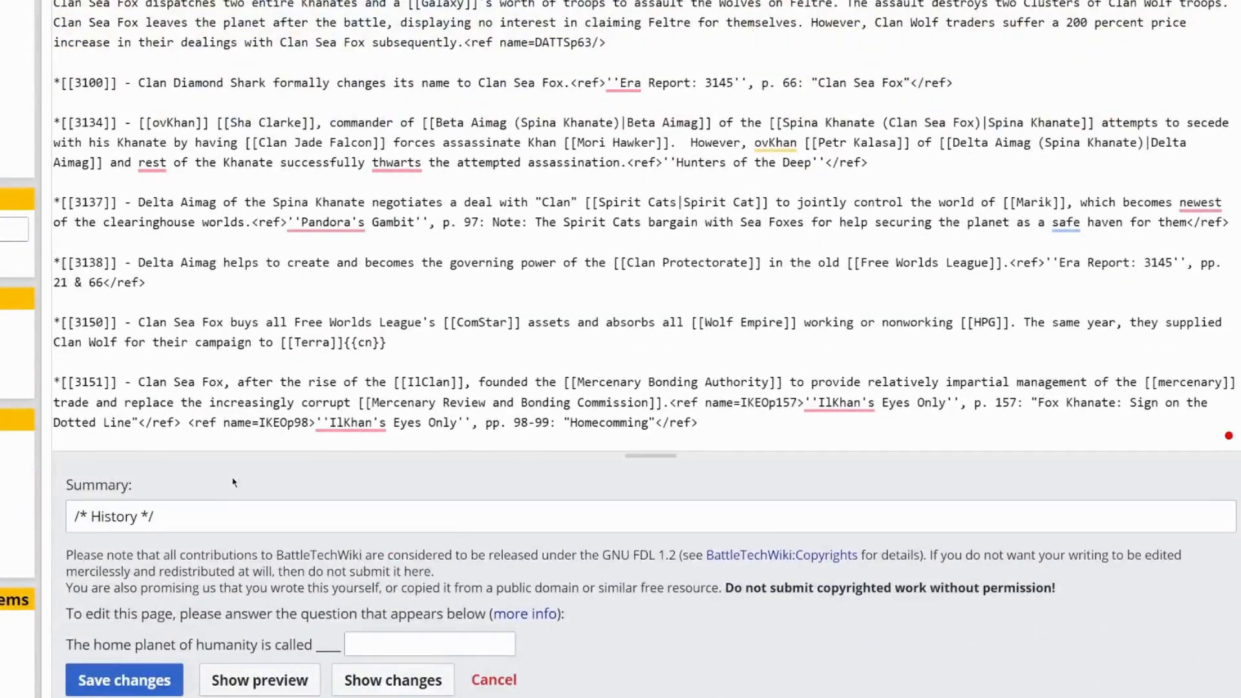
left_click(270, 685)
scroll(214, 446, "down", 7)
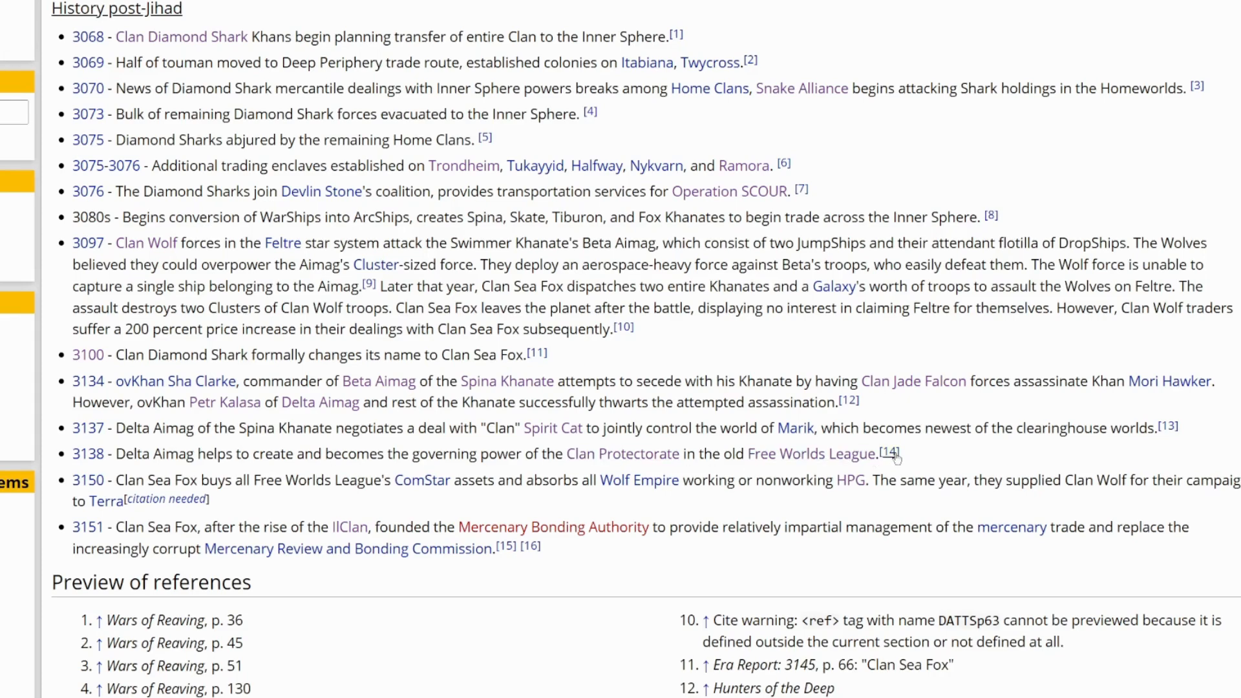
scroll(897, 458, "down", 5)
left_click_drag(898, 463, 703, 466)
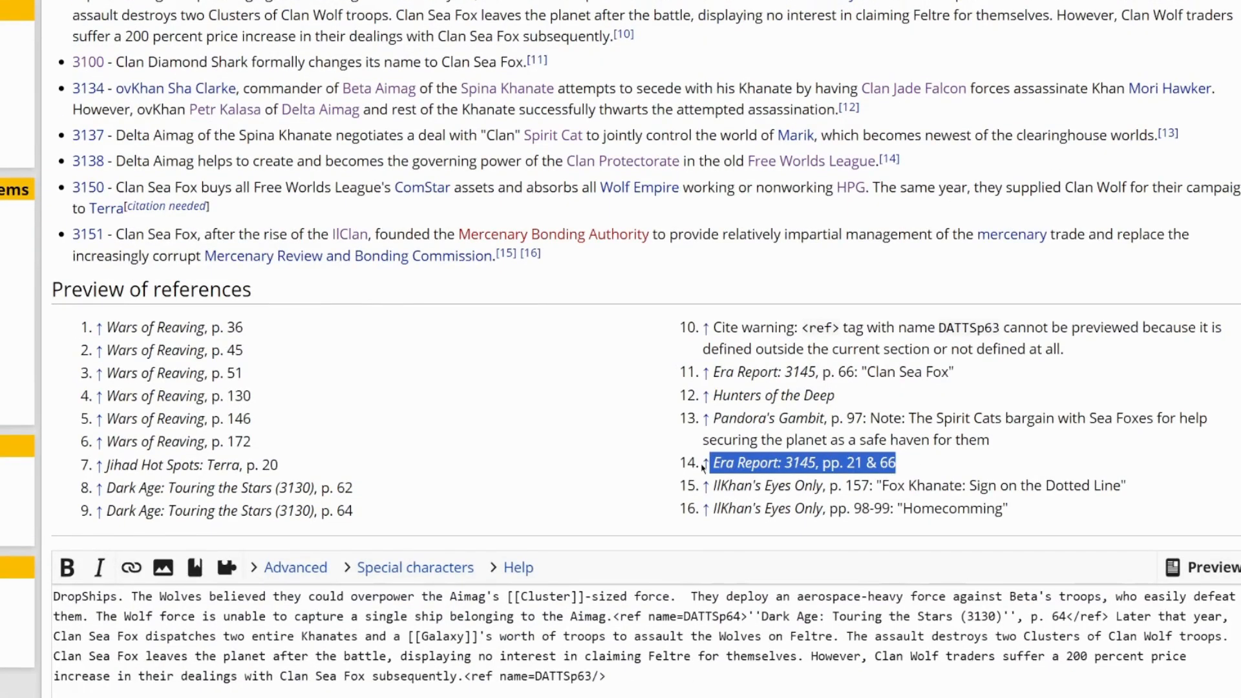
left_click(866, 410)
- Append "Added reference for year 3138." to the History edit summary
scroll(673, 399, "down", 3)
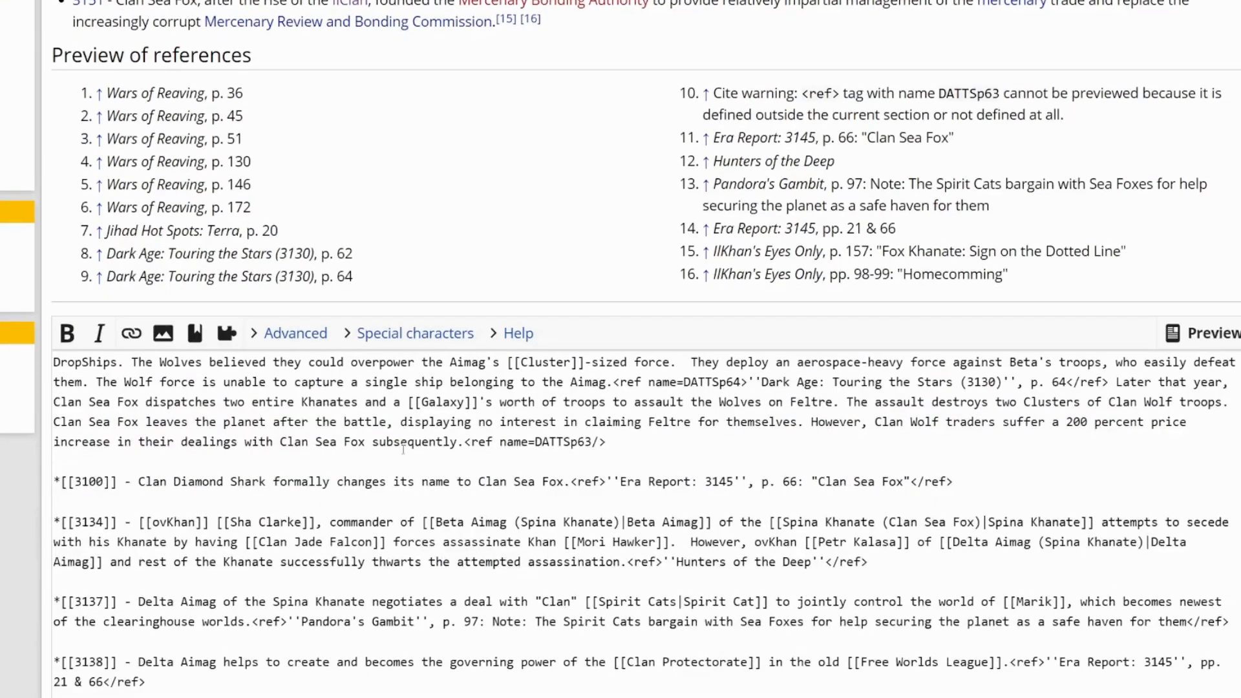
scroll(392, 458, "down", 8)
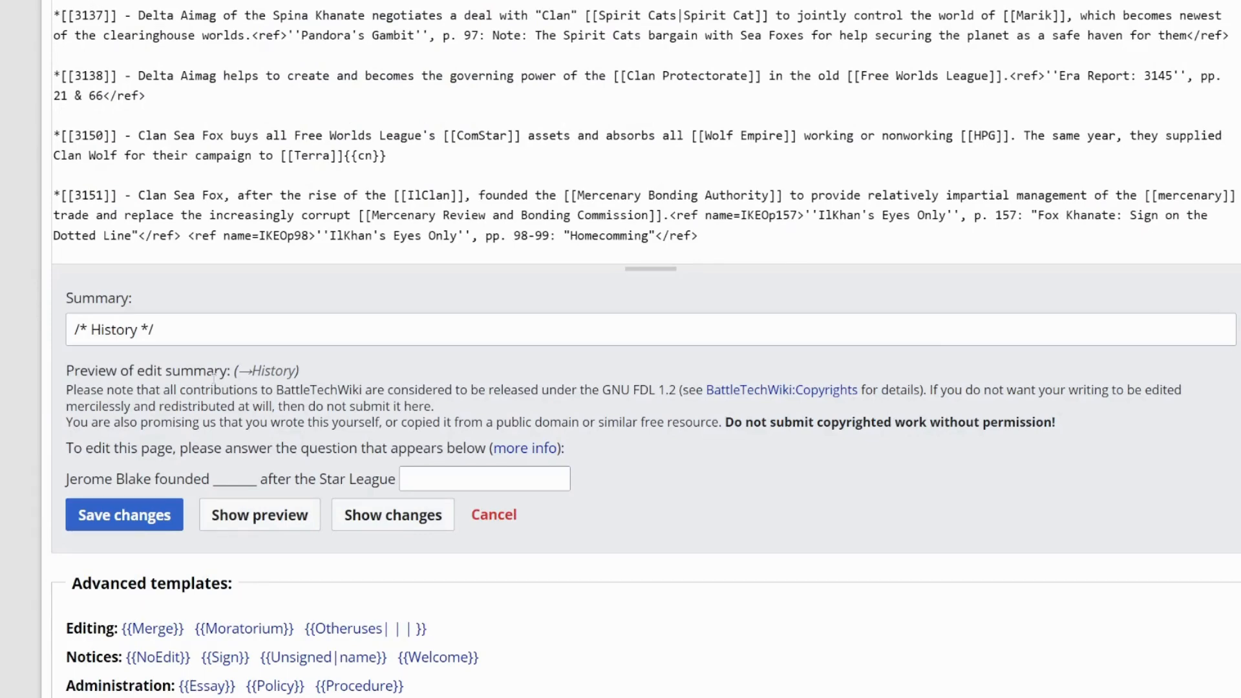
left_click(202, 327)
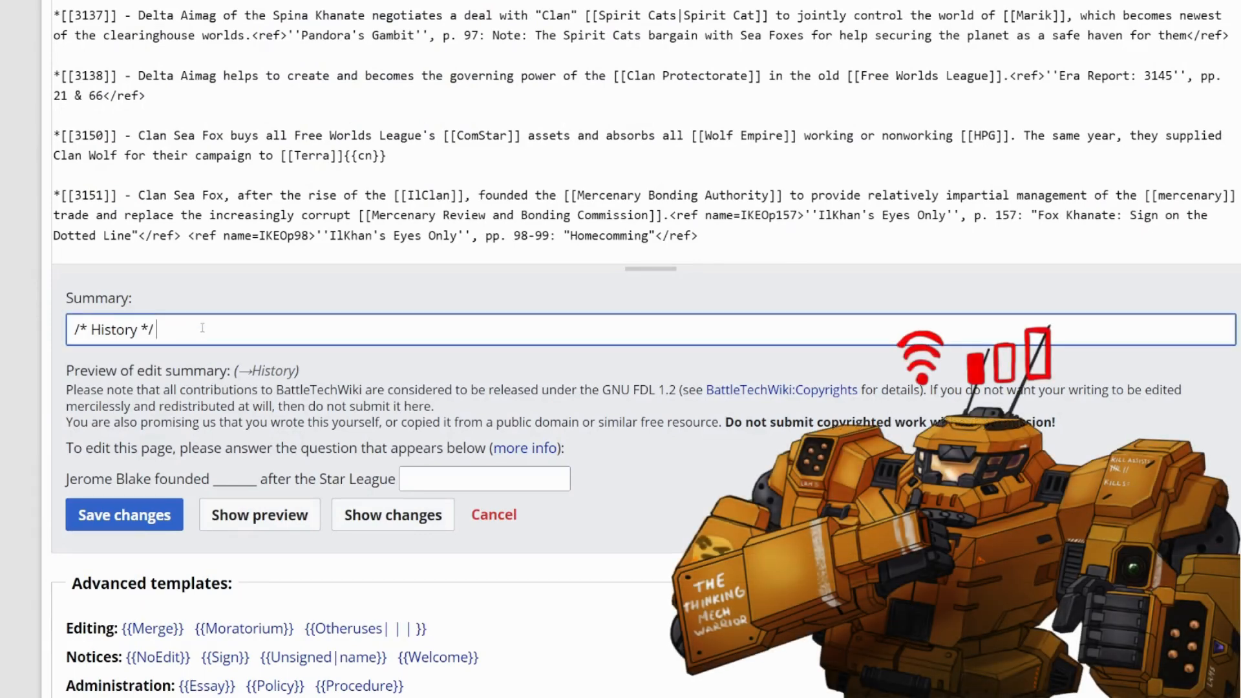
type("Add")
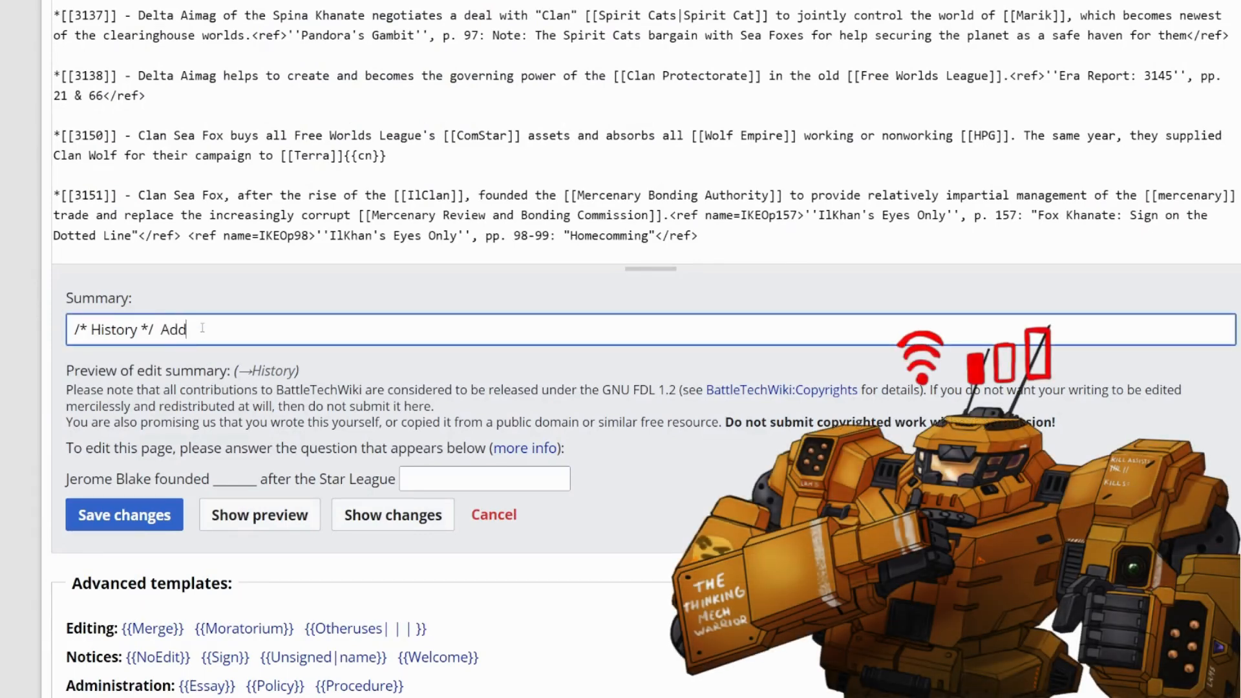
type("ed reference for year ")
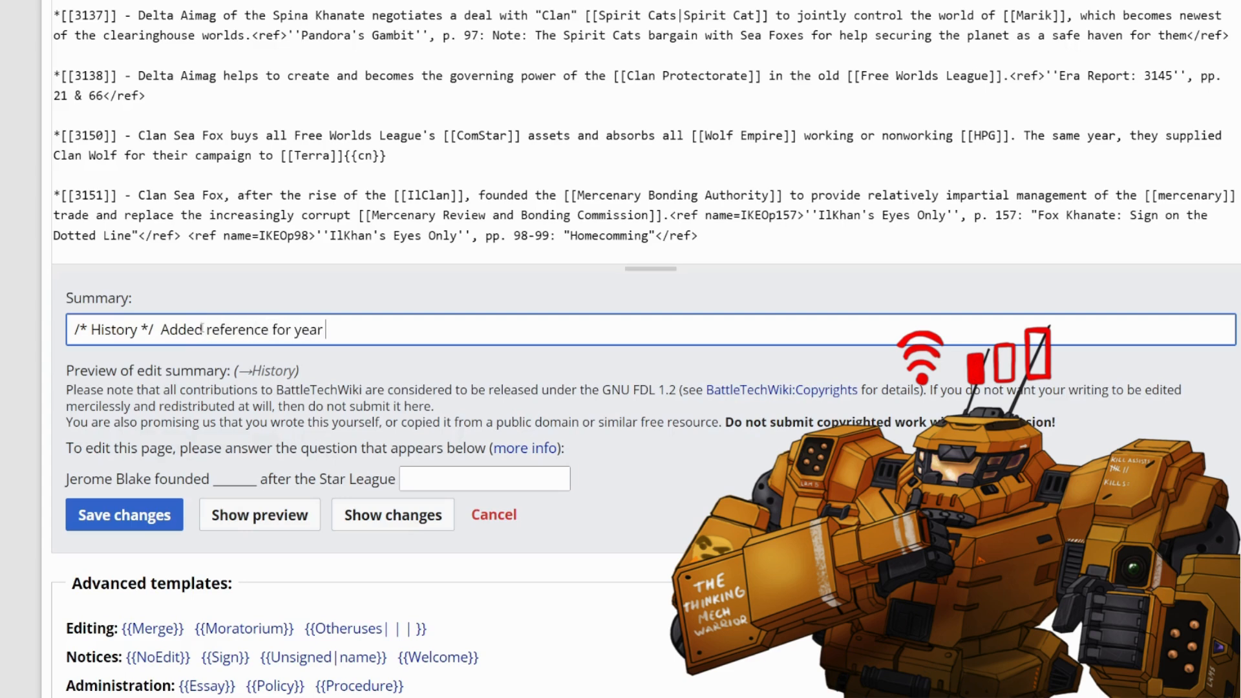
type("3138.")
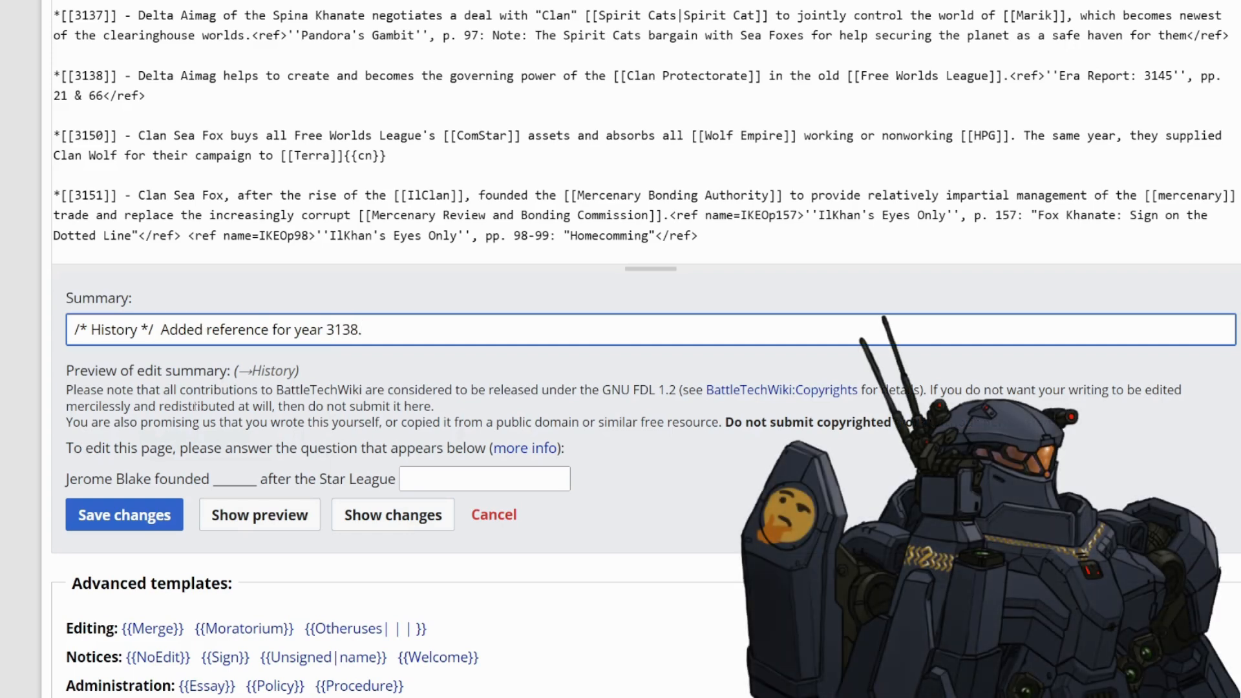
- Answer the Jerome Blake anti-spam question with "ComStar" and save the changes to the article
left_click(471, 479)
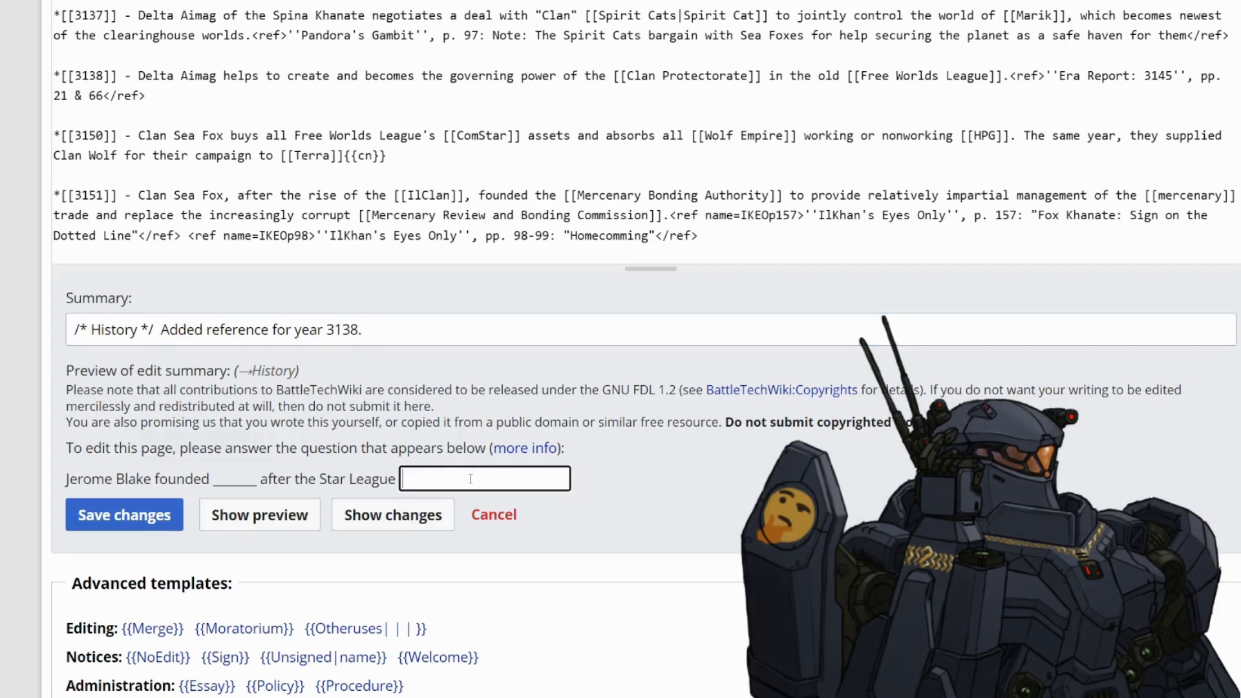
type("ComStar")
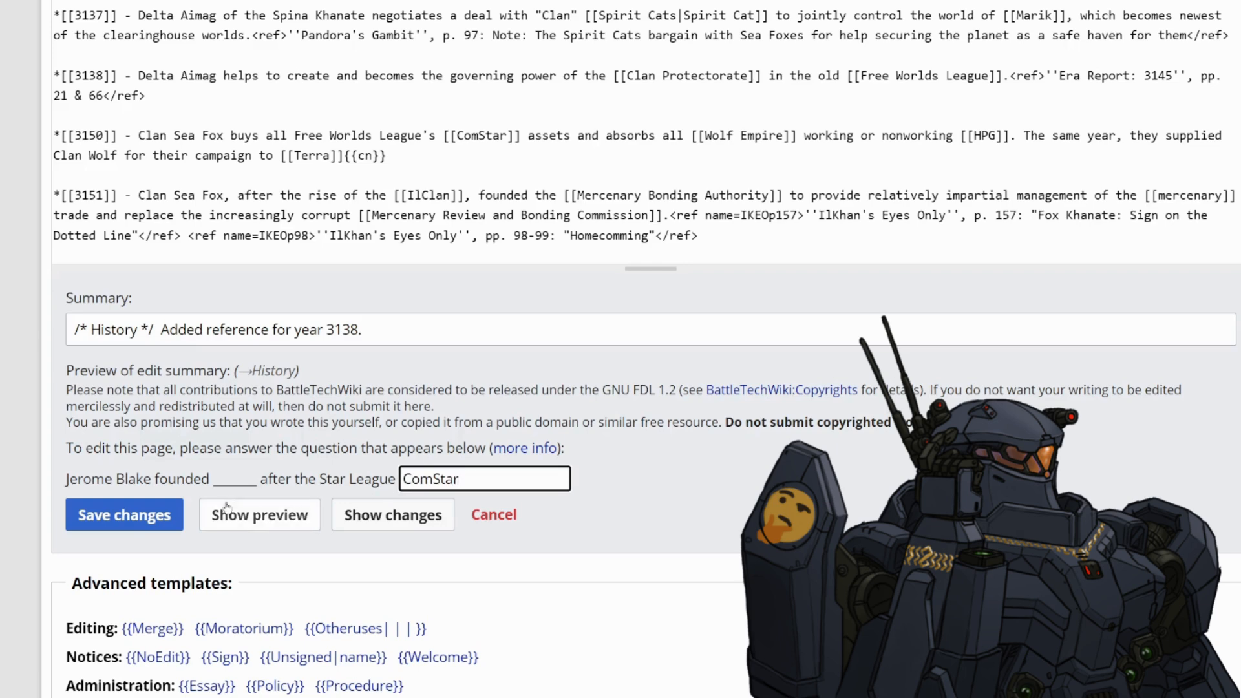
left_click(157, 514)
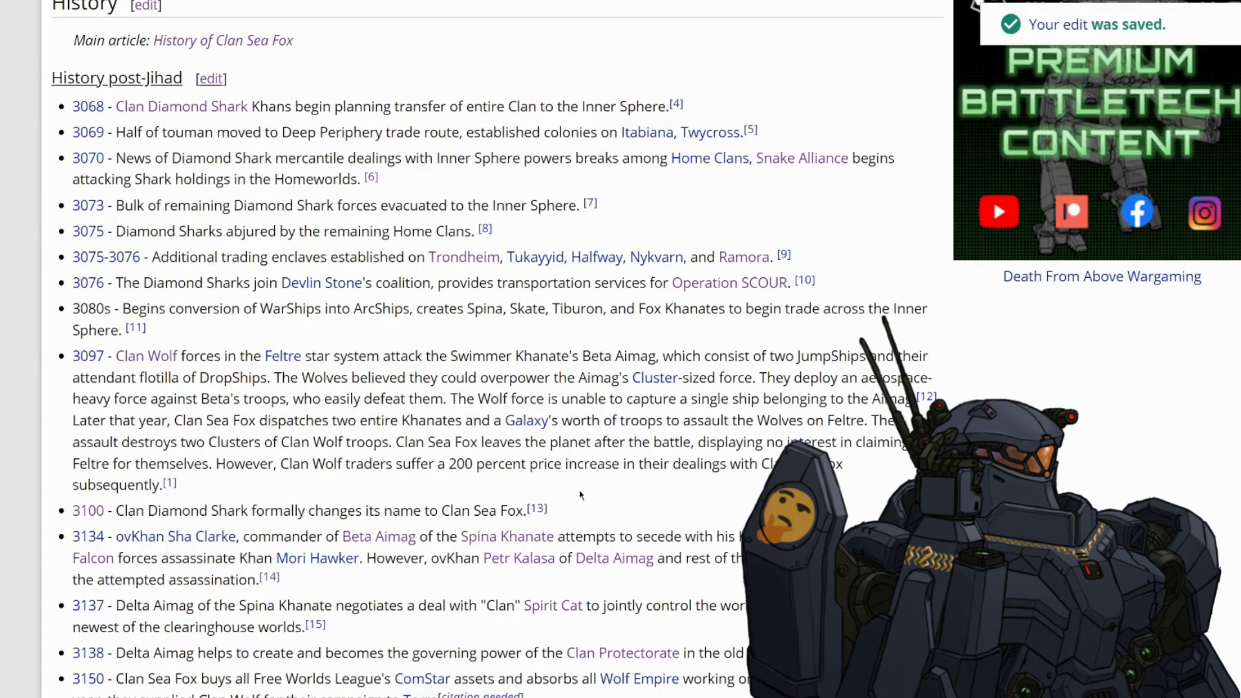
- Check the 3138 entry's citation on the saved page and look over the article's reference list
scroll(854, 437, "down", 5)
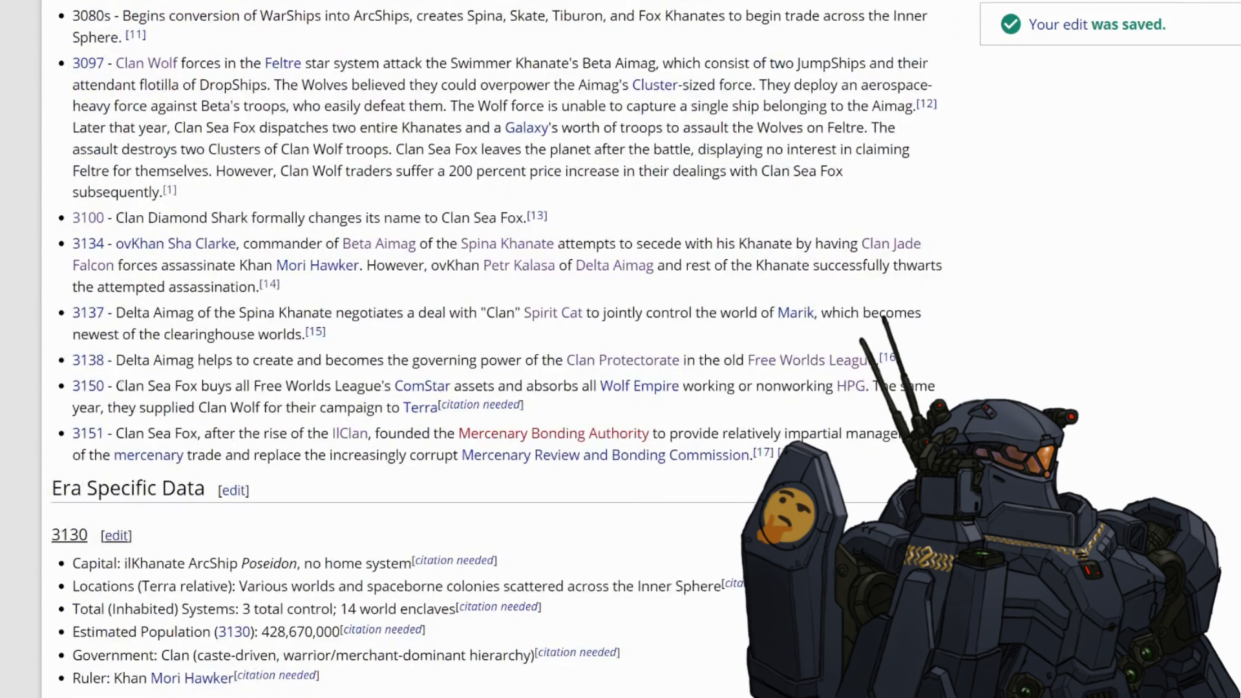
left_click_drag(917, 366, 879, 360)
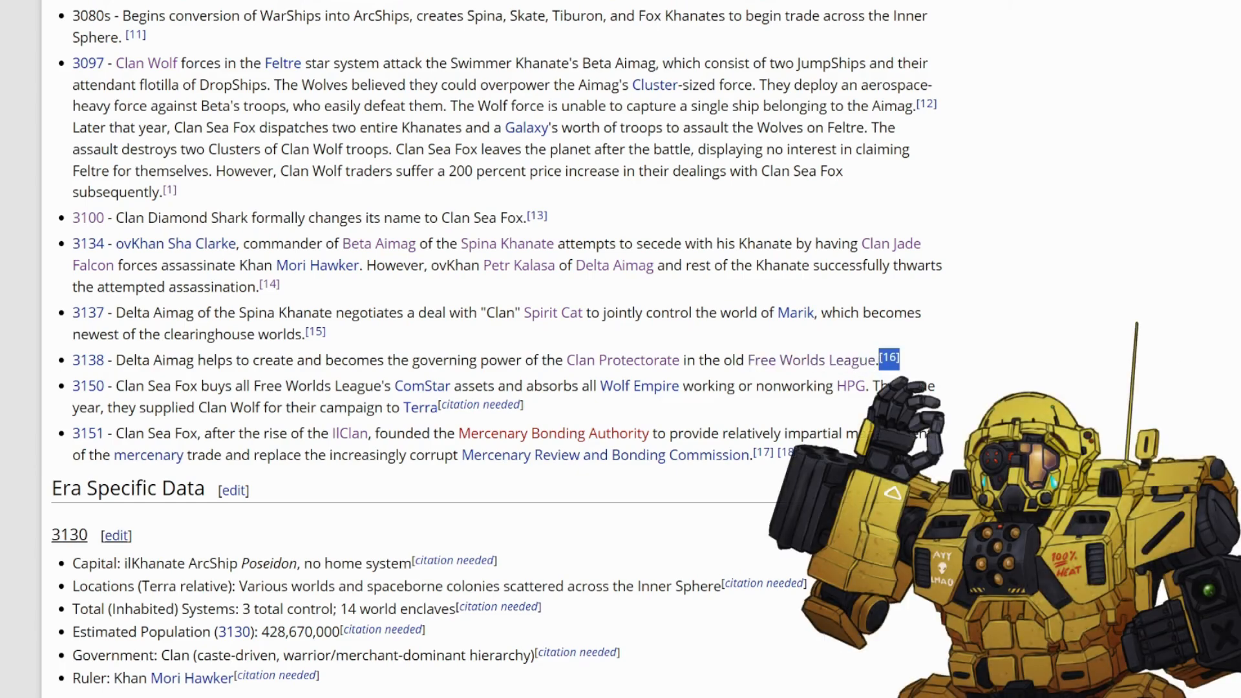
scroll(498, 349, "down", 20)
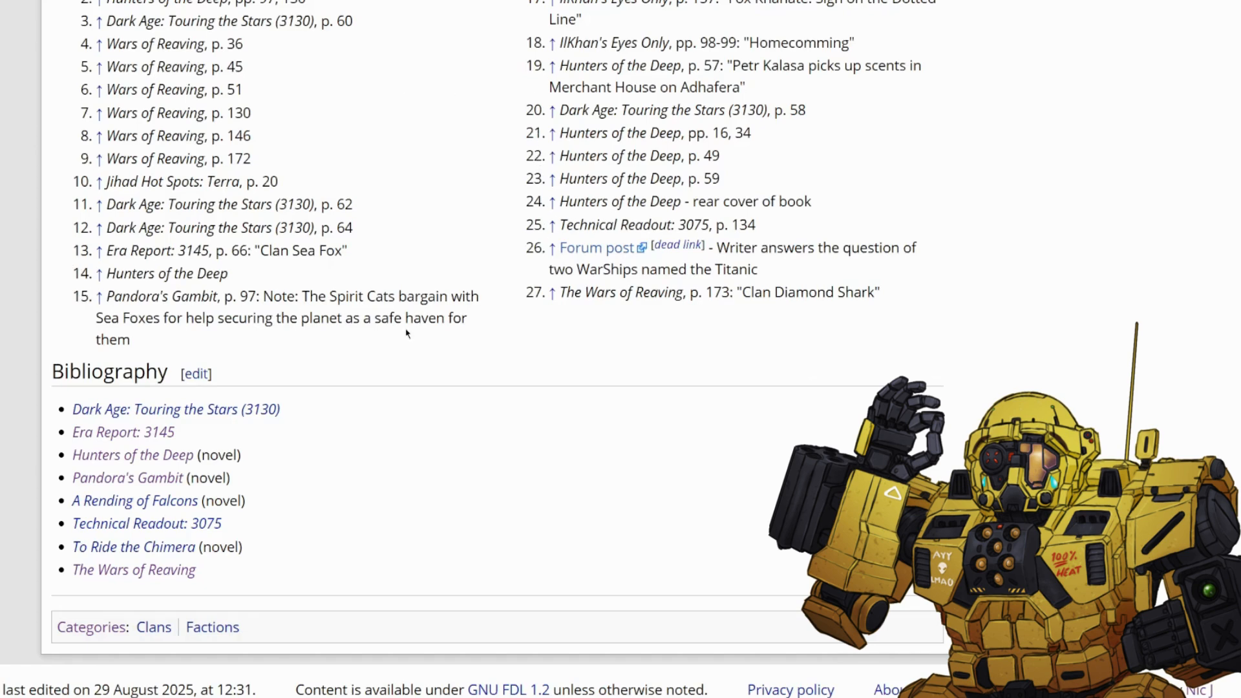
- Examine the 3137 entry's citation and its Pandora's Gambit reference, including the page number and note
scroll(407, 333, "up", 3)
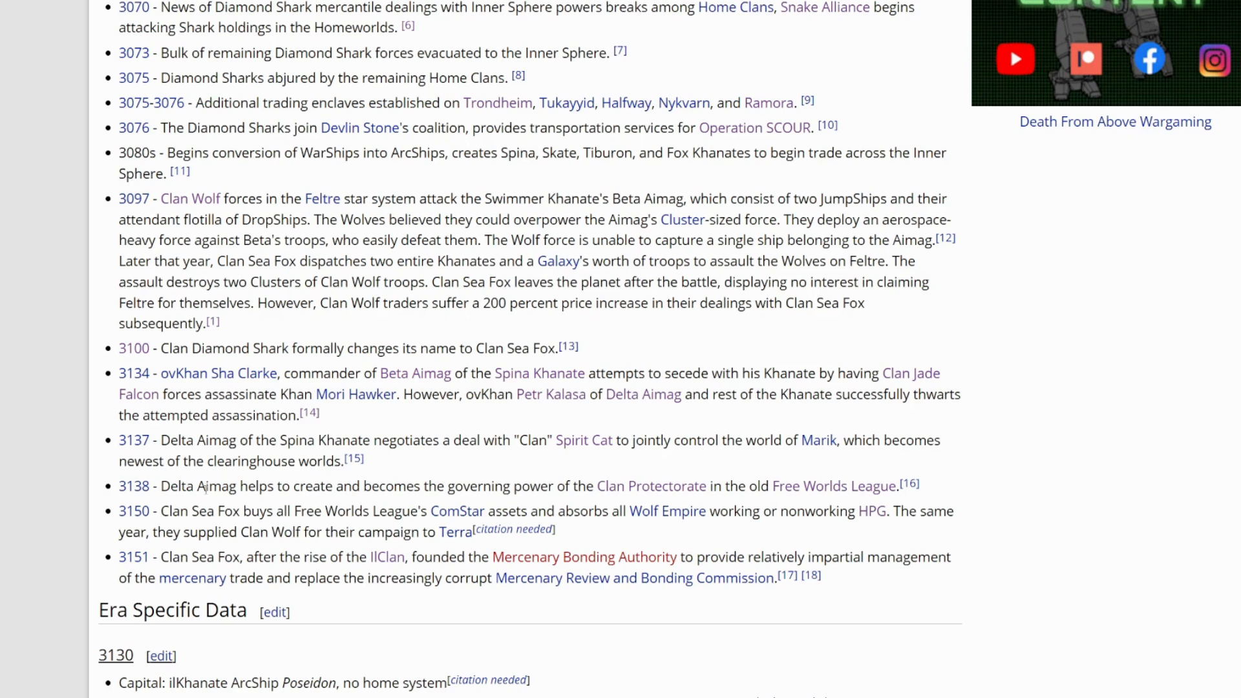
left_click_drag(157, 442, 121, 440)
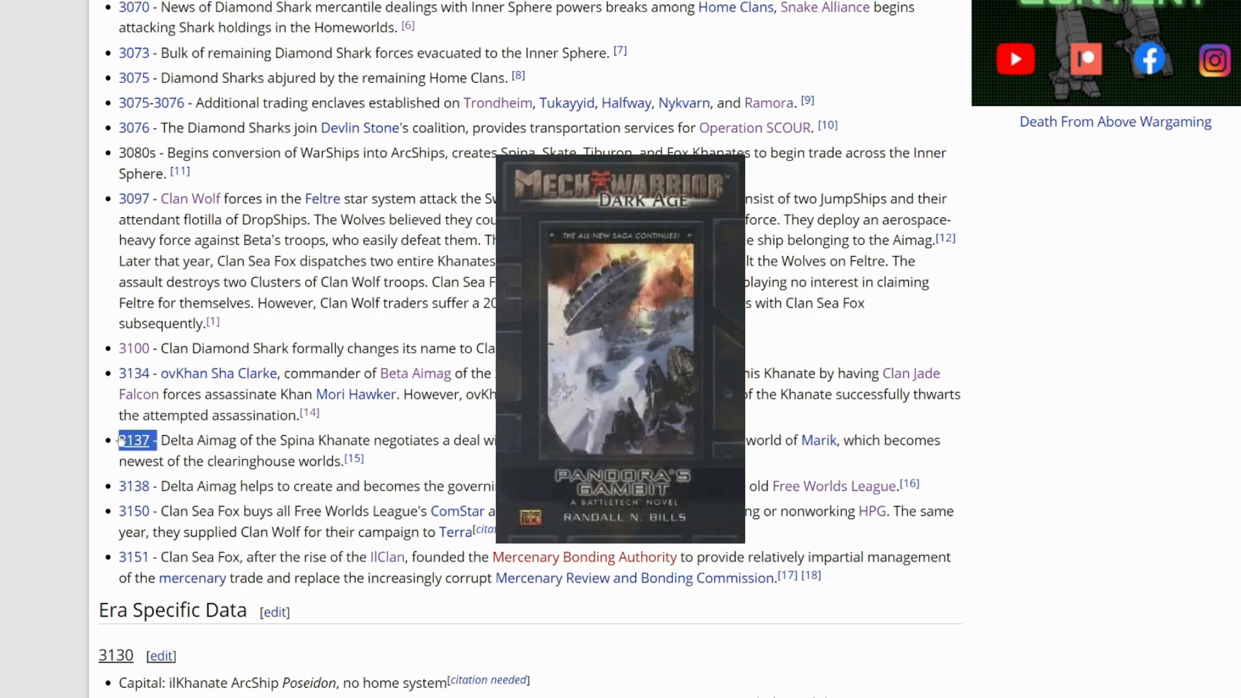
left_click_drag(365, 460, 347, 461)
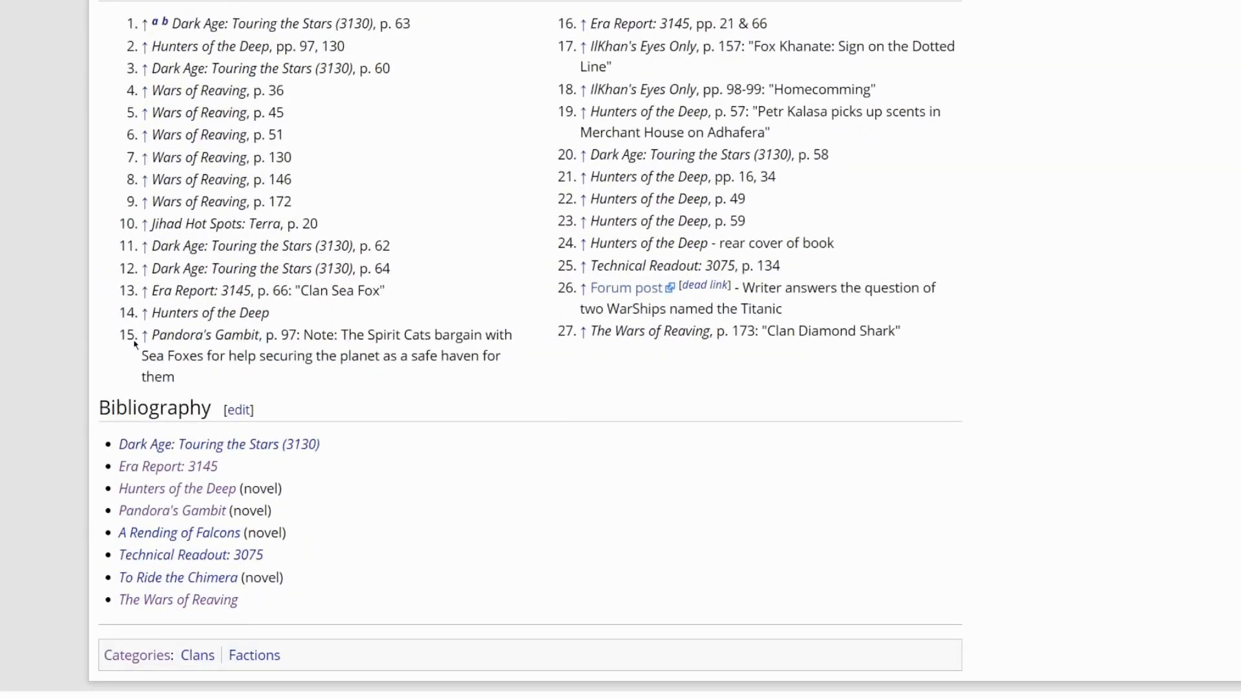
left_click_drag(130, 343, 176, 378)
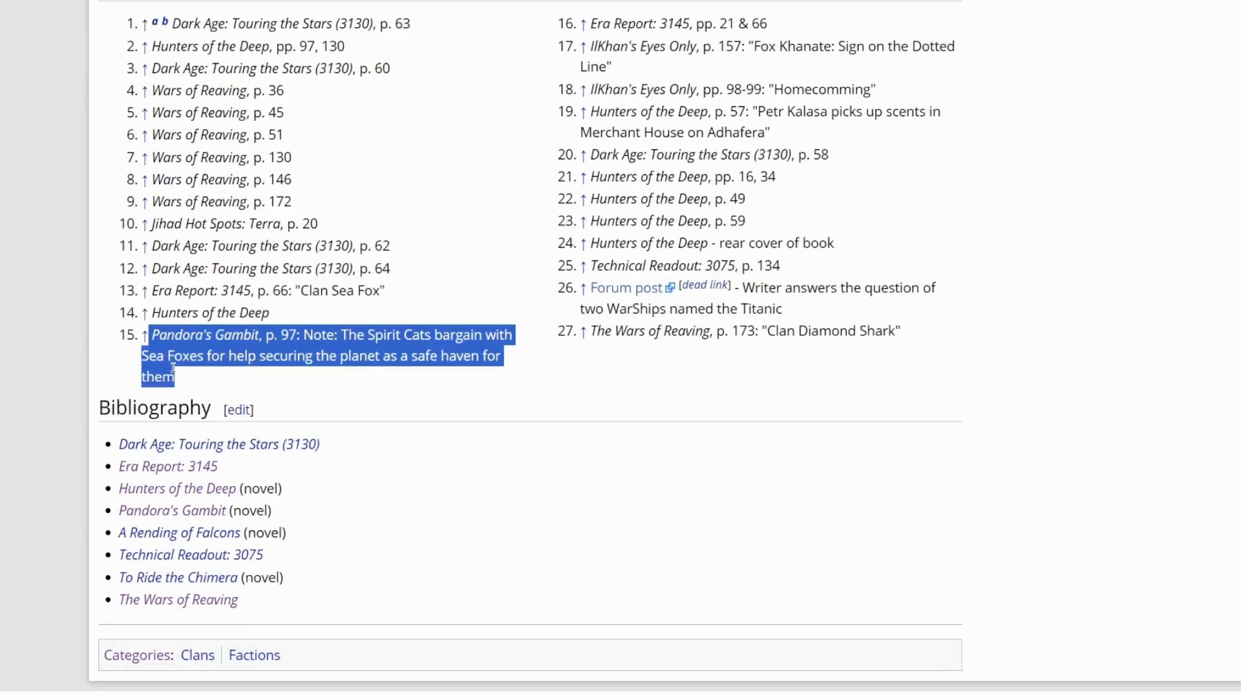
left_click(341, 389)
left_click_drag(298, 336, 264, 337)
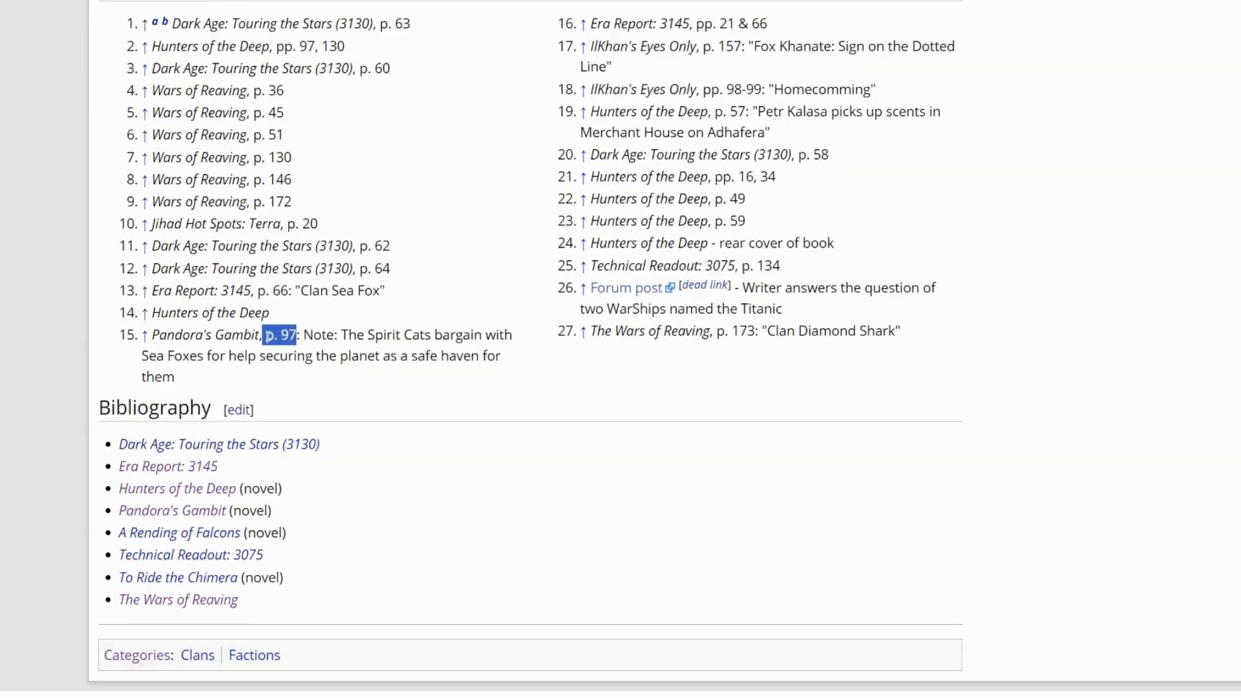
left_click(409, 335)
- Reopen the History section for editing and locate the 3137 entry in the wikitext
scroll(887, 223, "up", 20)
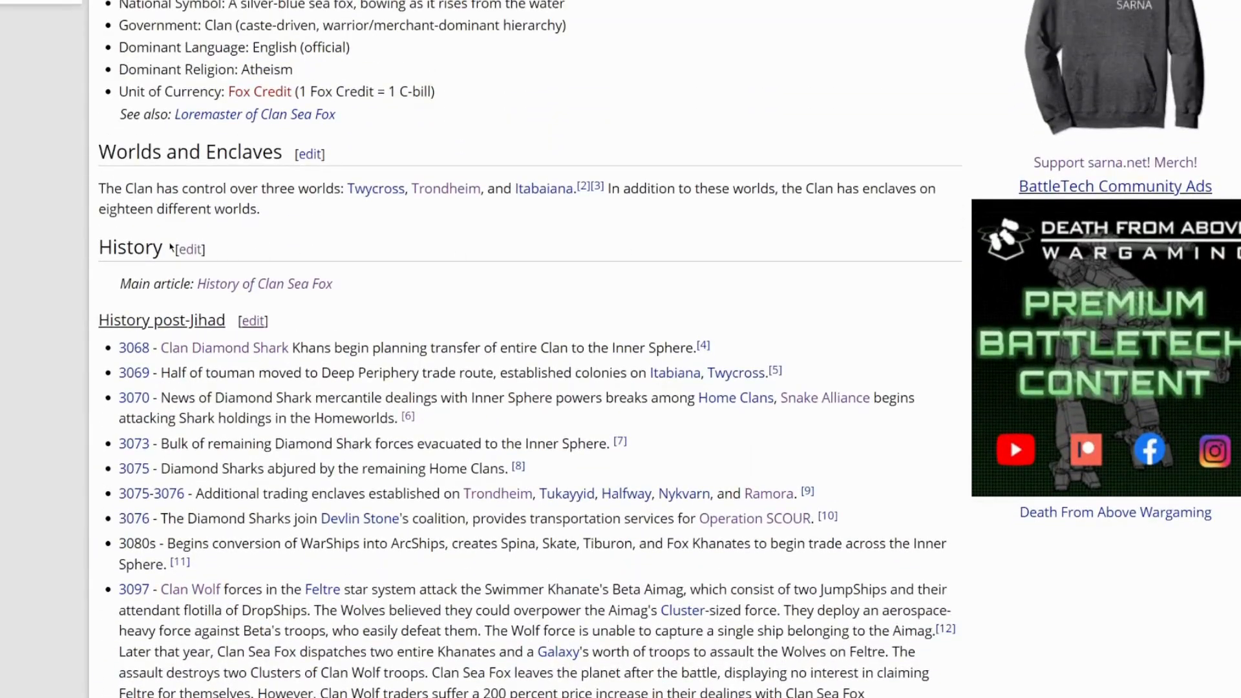
left_click(189, 249)
scroll(360, 365, "down", 15)
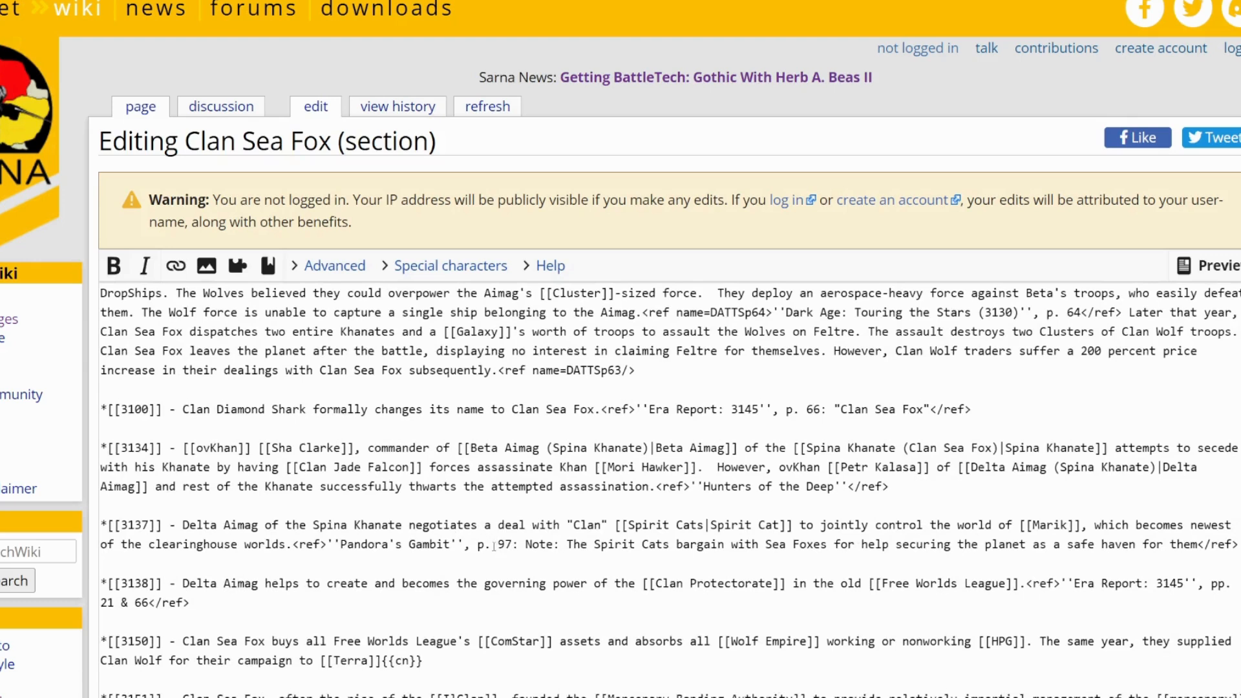
left_click_drag(163, 526, 101, 528)
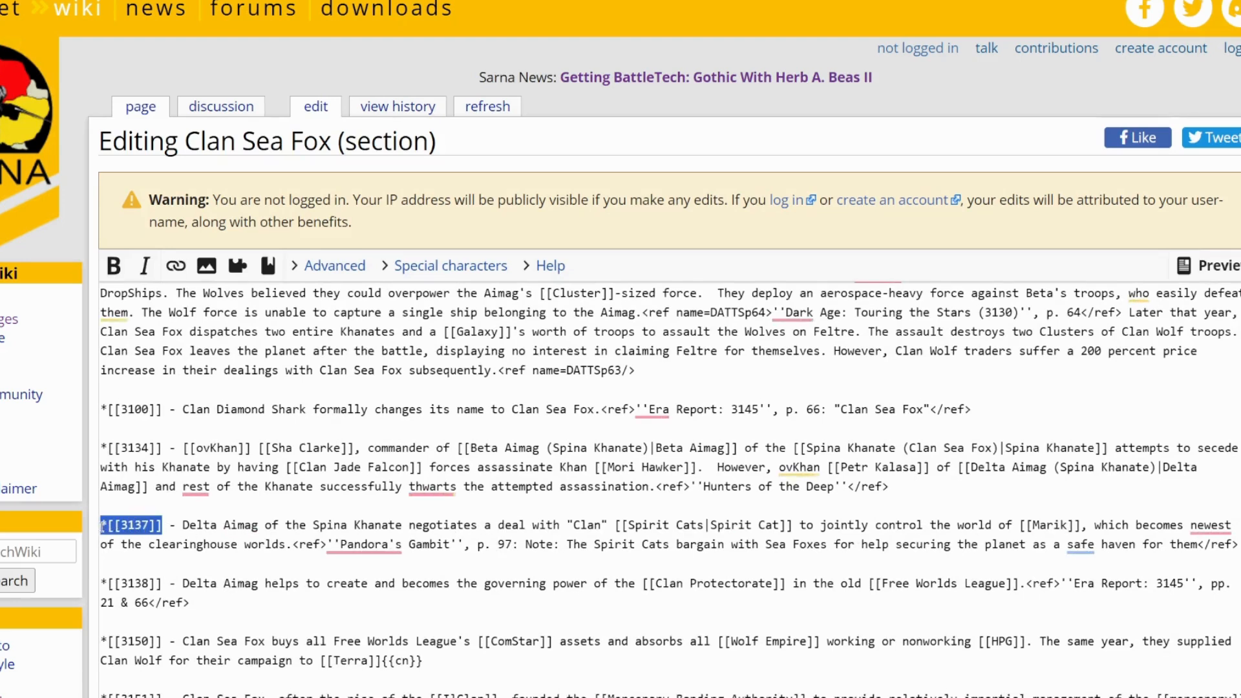
- Replace the page number and note in the 3137 entry's Pandora's Gambit reference with "Chapter 24 & 25."
left_click(467, 527)
left_click_drag(477, 549, 1200, 546)
type("Chapter 24 & 25.")
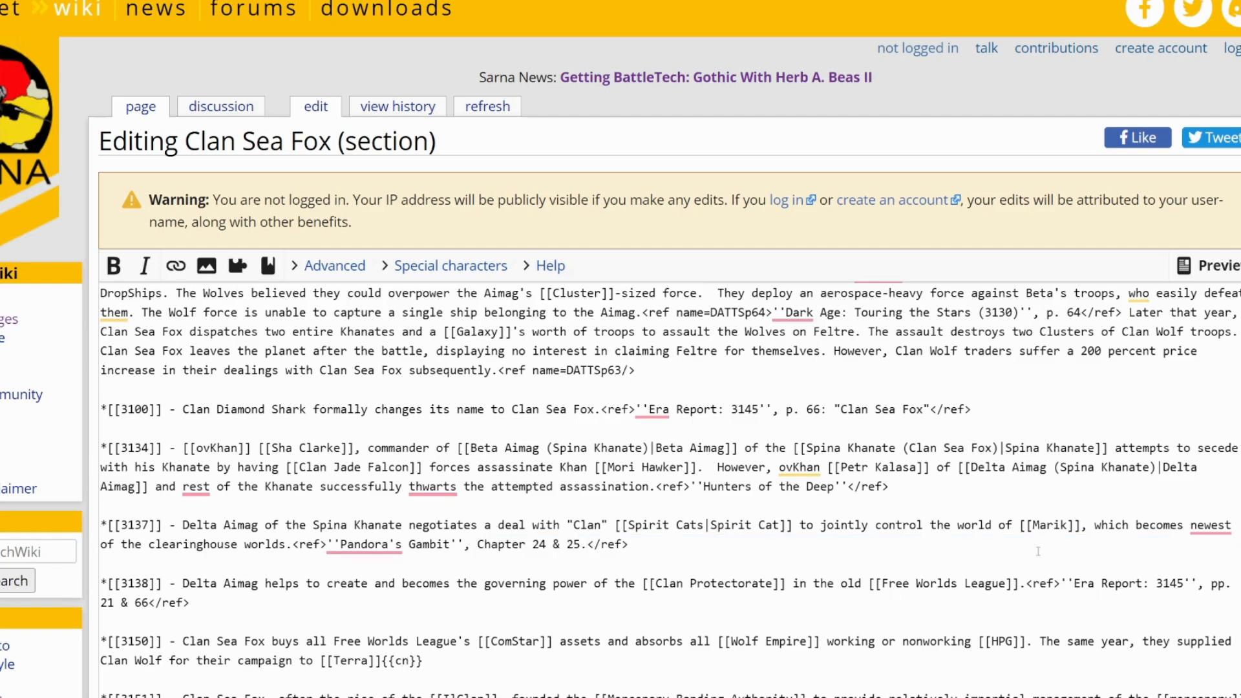
scroll(619, 548, "down", 6)
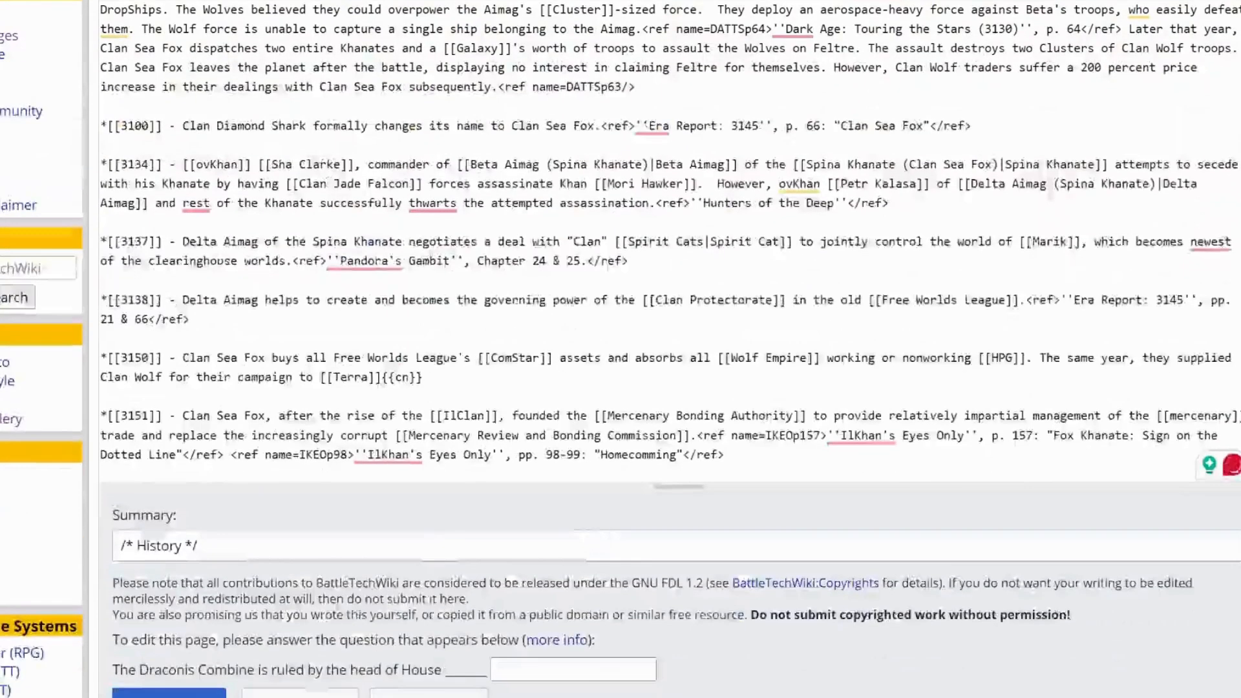
- Preview and save the History edit with the summary "Updated reference for year 3138.", answering the home planet question with "Terra"
left_click(321, 432)
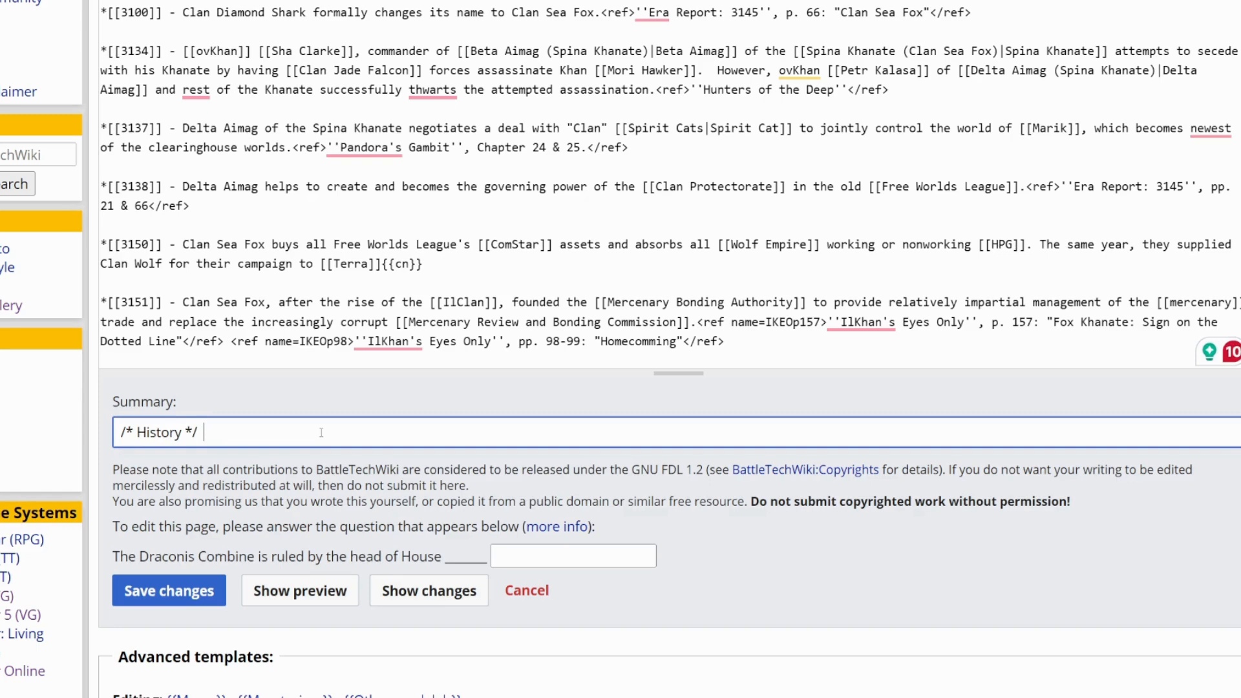
type("Updated reference for year 3138.")
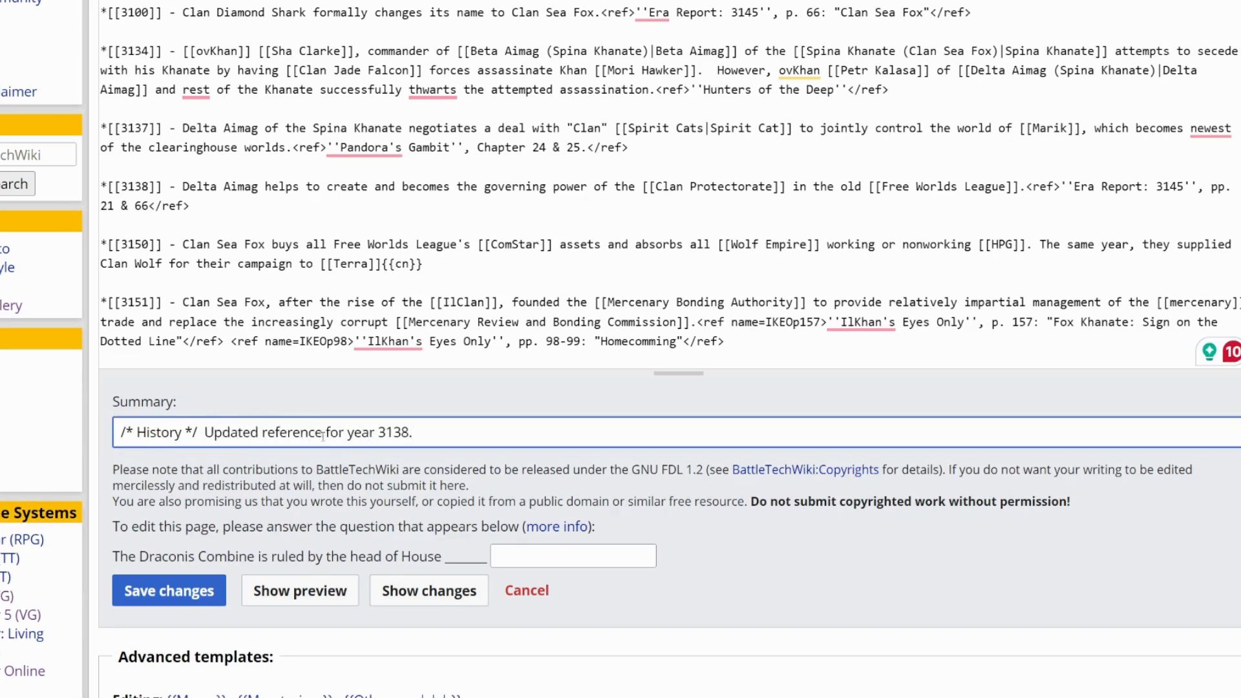
left_click(277, 579)
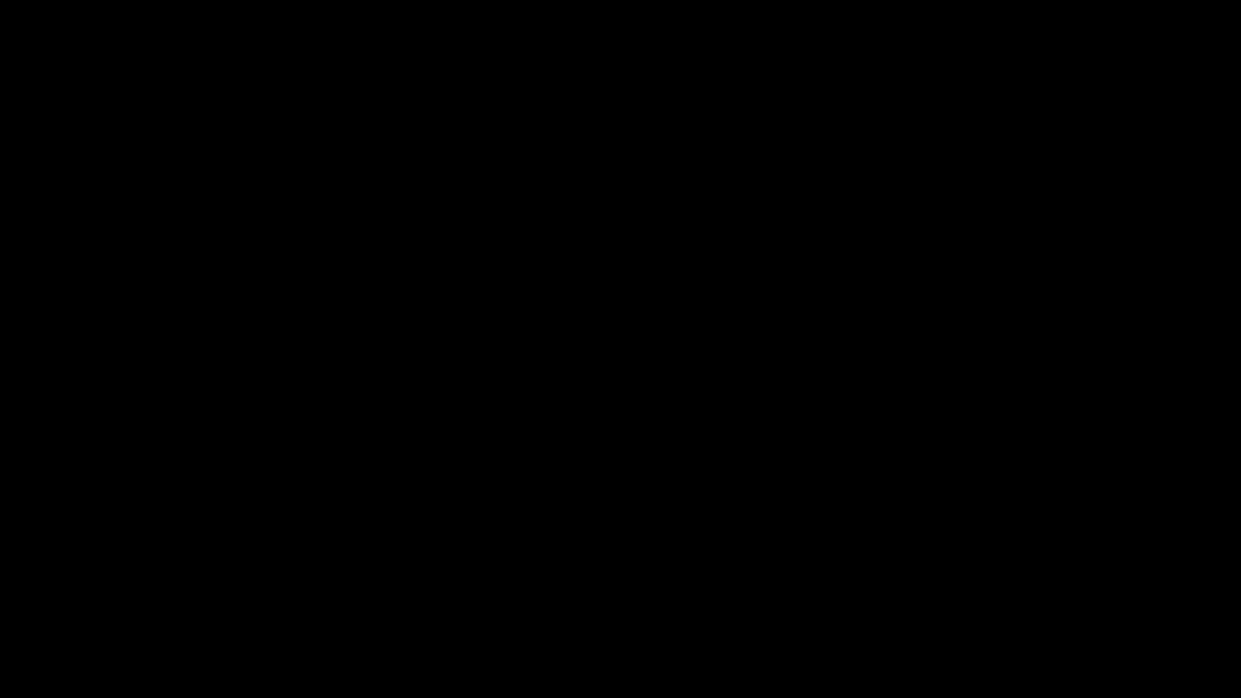
type("Terra")
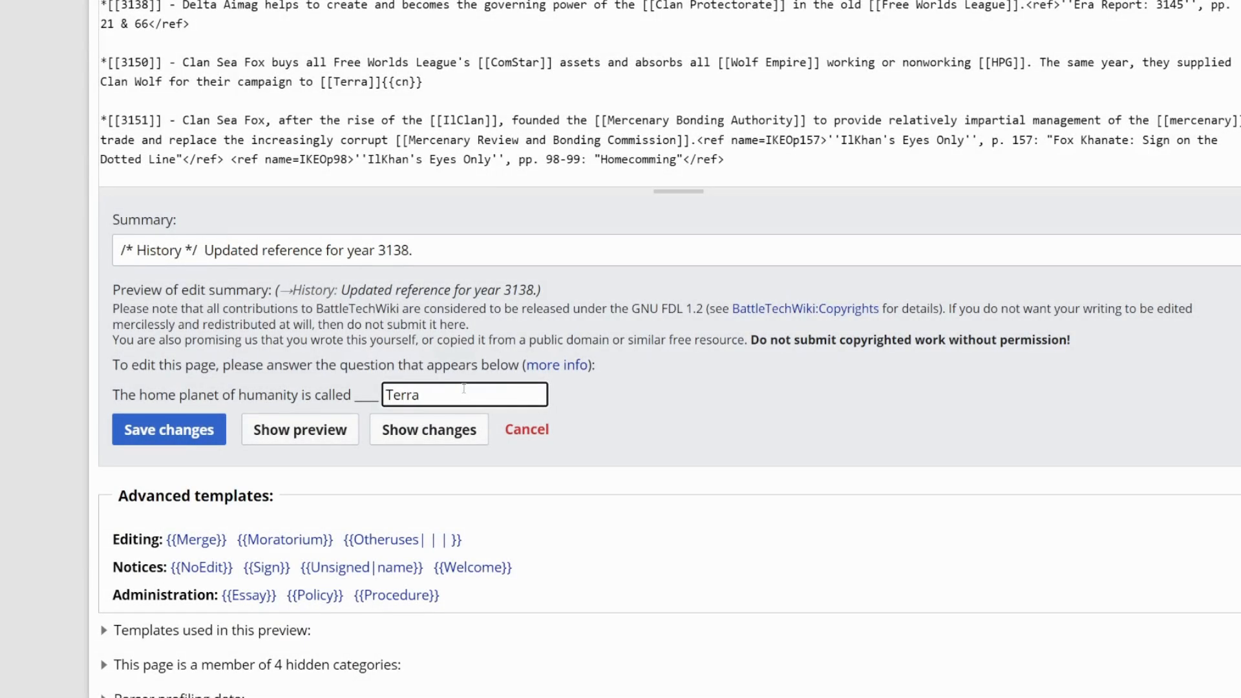
left_click(194, 422)
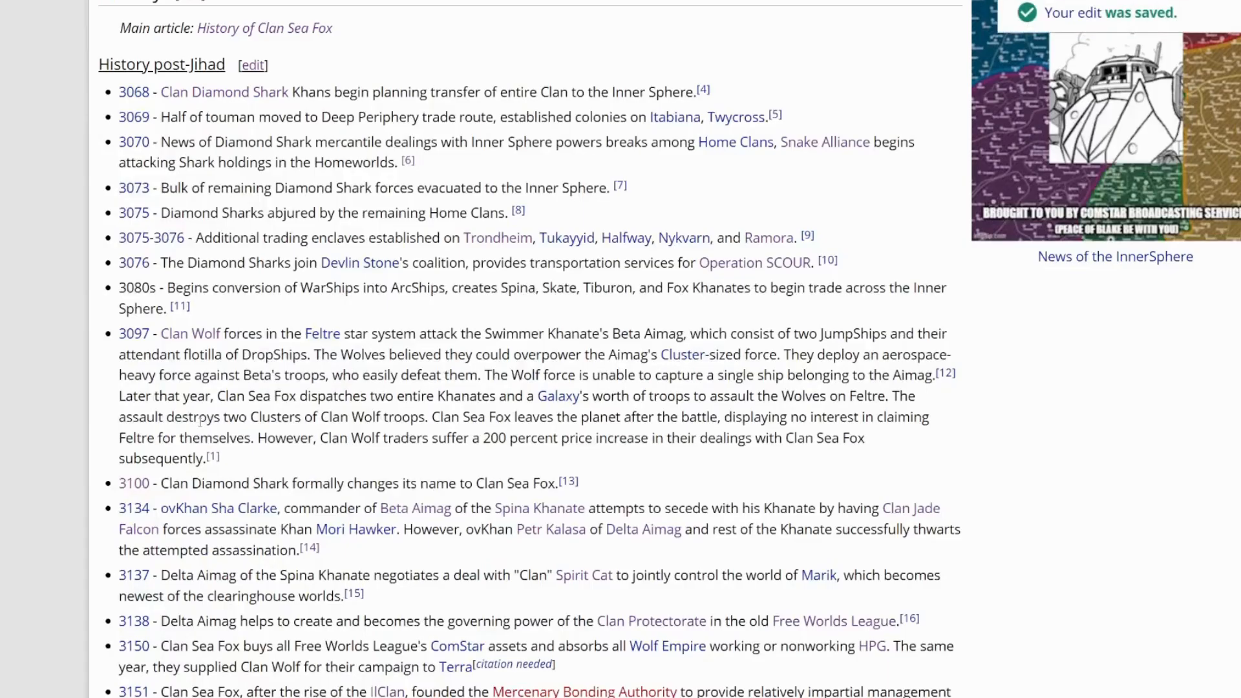
- Check the 3137 entry's citation on the saved page and its Pandora's Gambit entry in the reference list
scroll(730, 416, "down", 4)
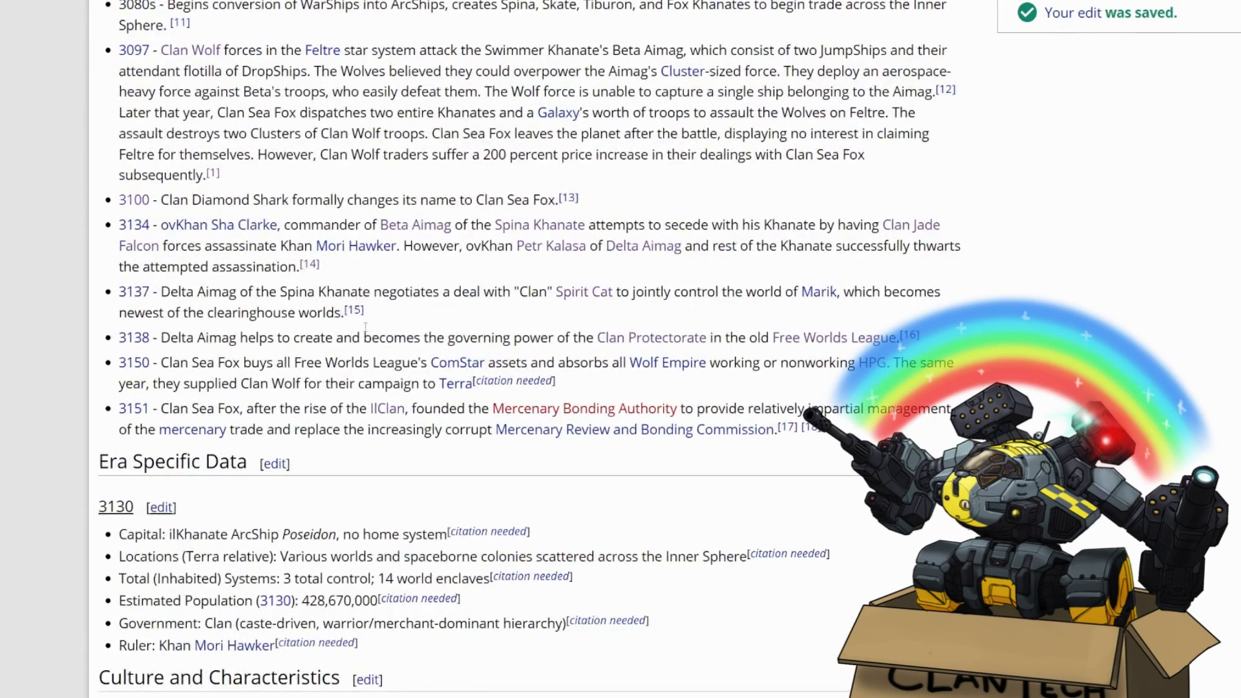
left_click_drag(366, 316, 342, 313)
scroll(774, 434, "down", 20)
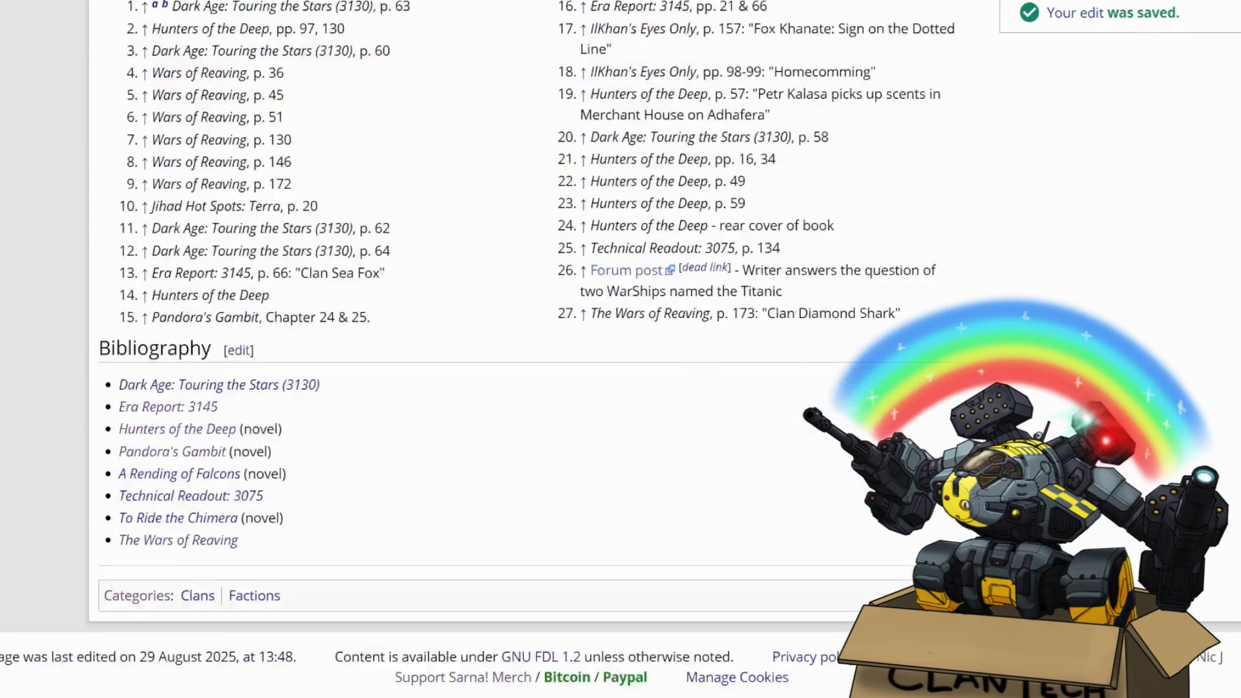
left_click_drag(399, 317, 130, 319)
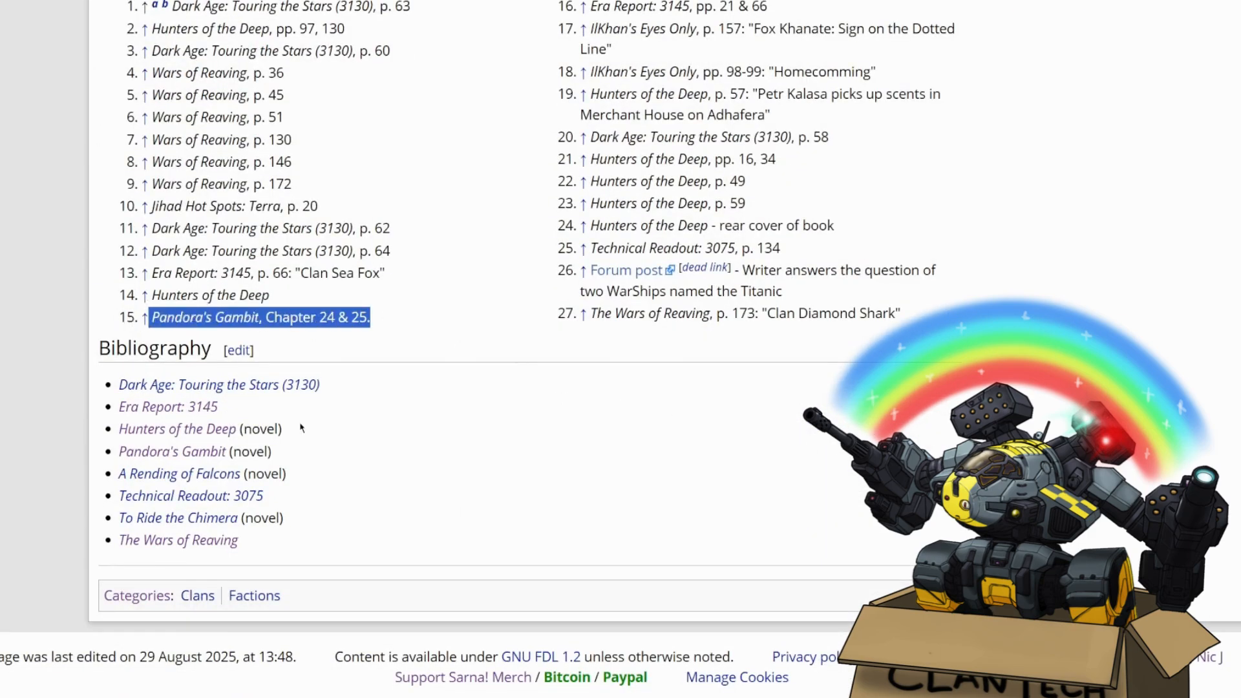